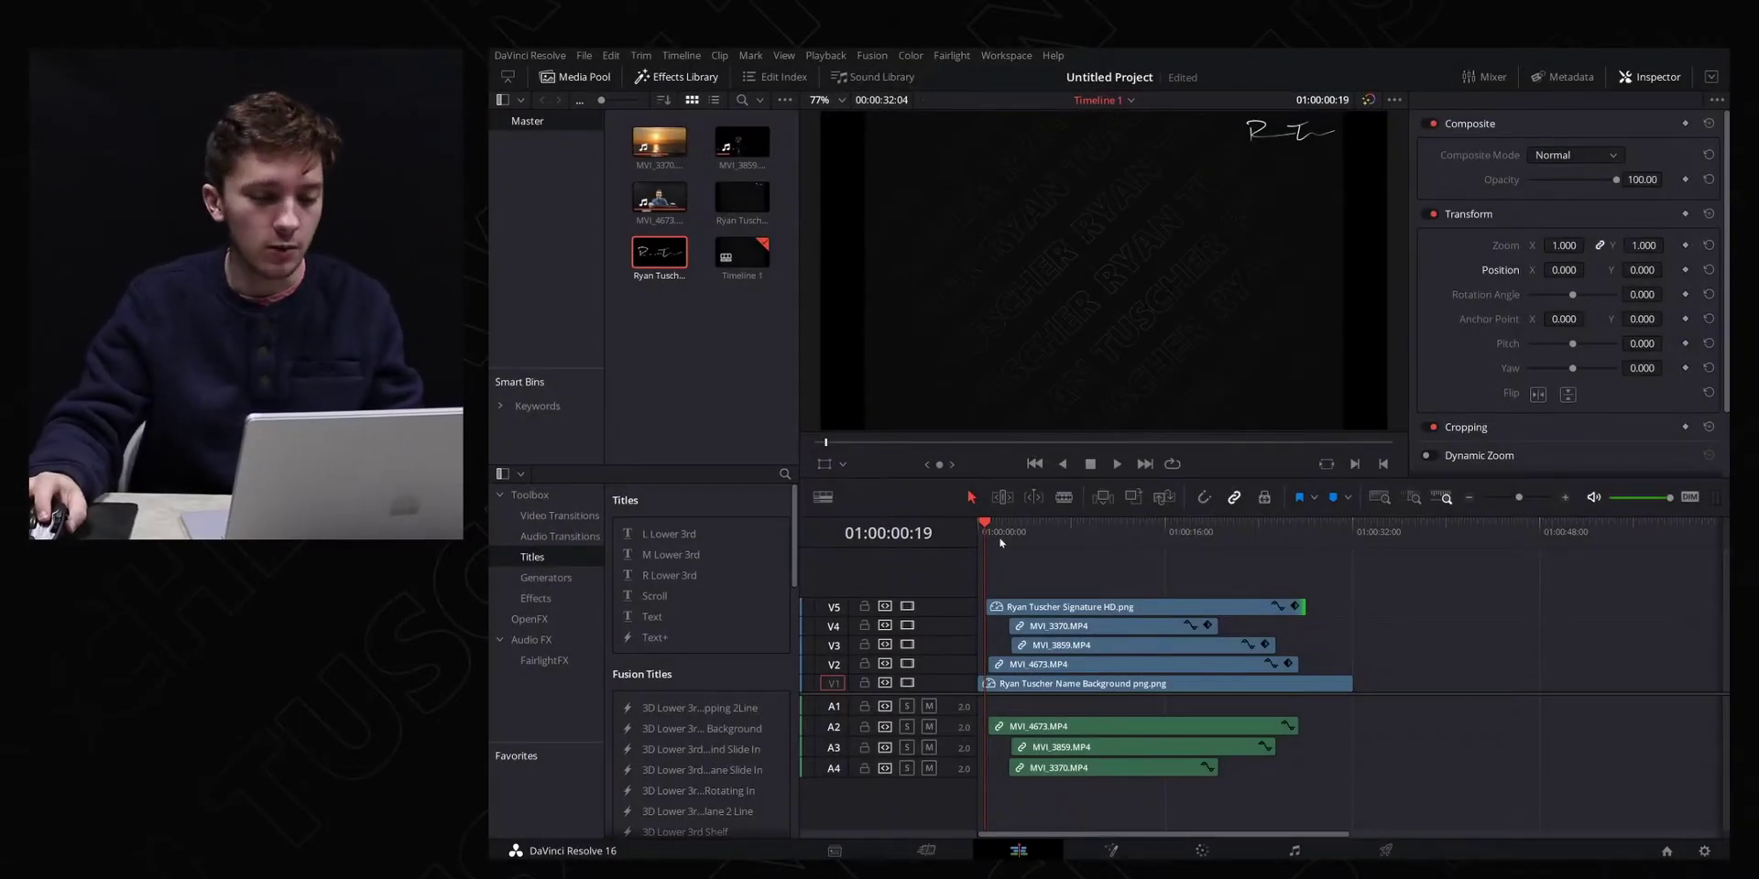
Step: Play back the stacked composite briefly from about seven seconds to preview it
{"action": "left_click_drag", "start_coordinate": [992, 544], "coordinate": [987, 544]}
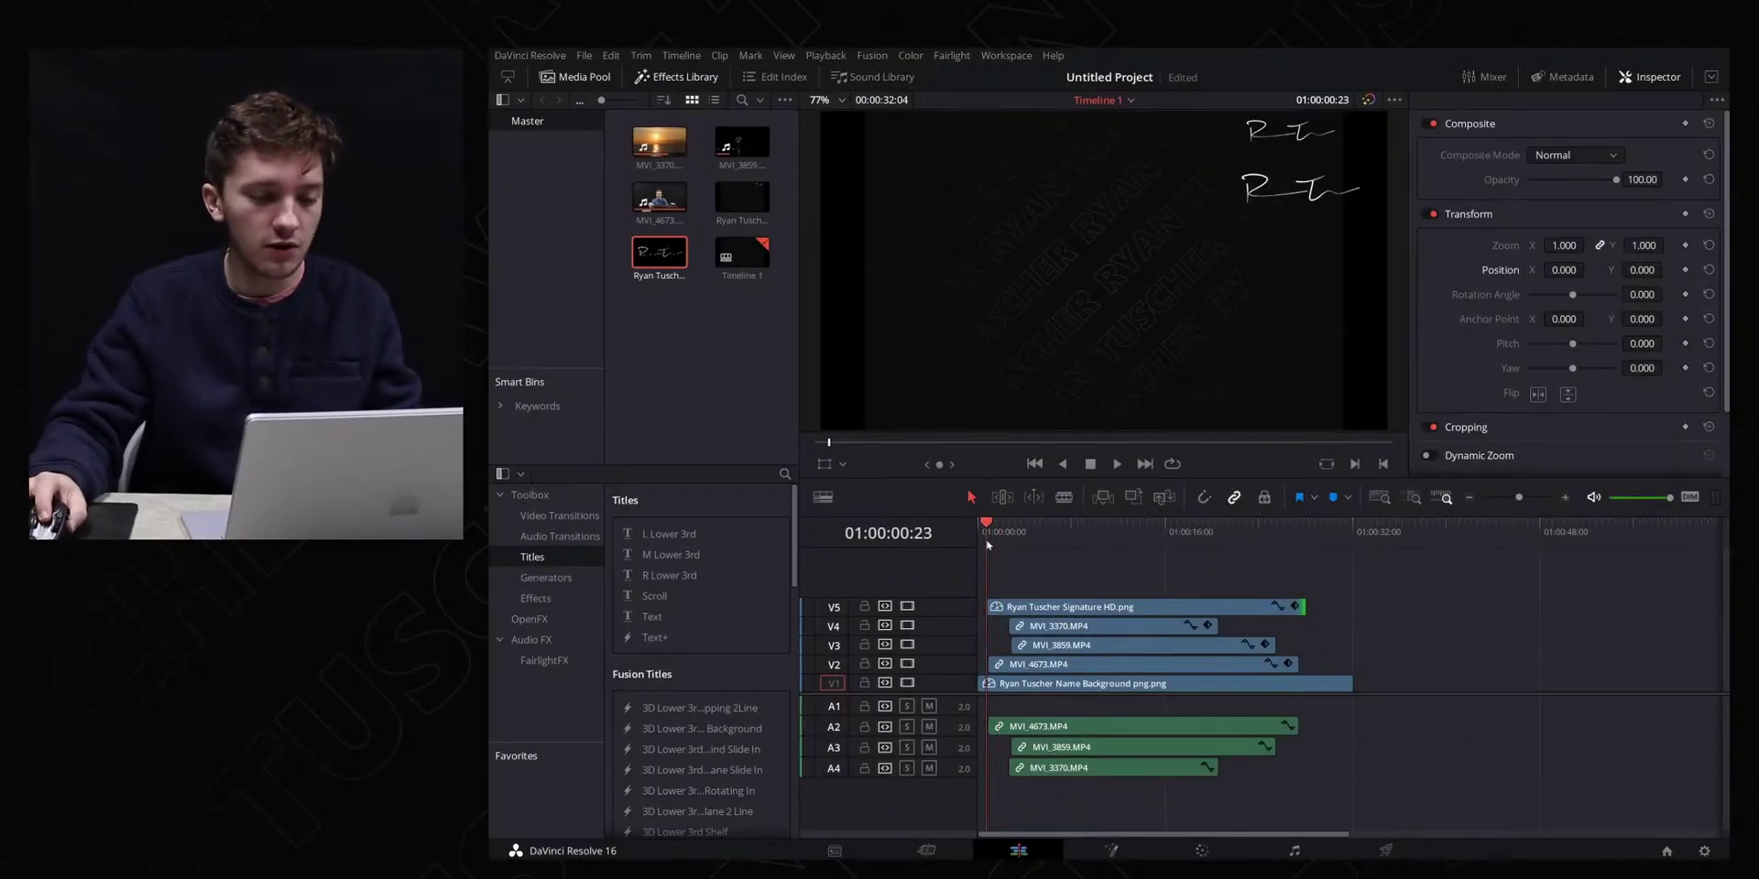
{"action": "left_click", "coordinate": [1067, 594]}
{"action": "key", "text": "space"}
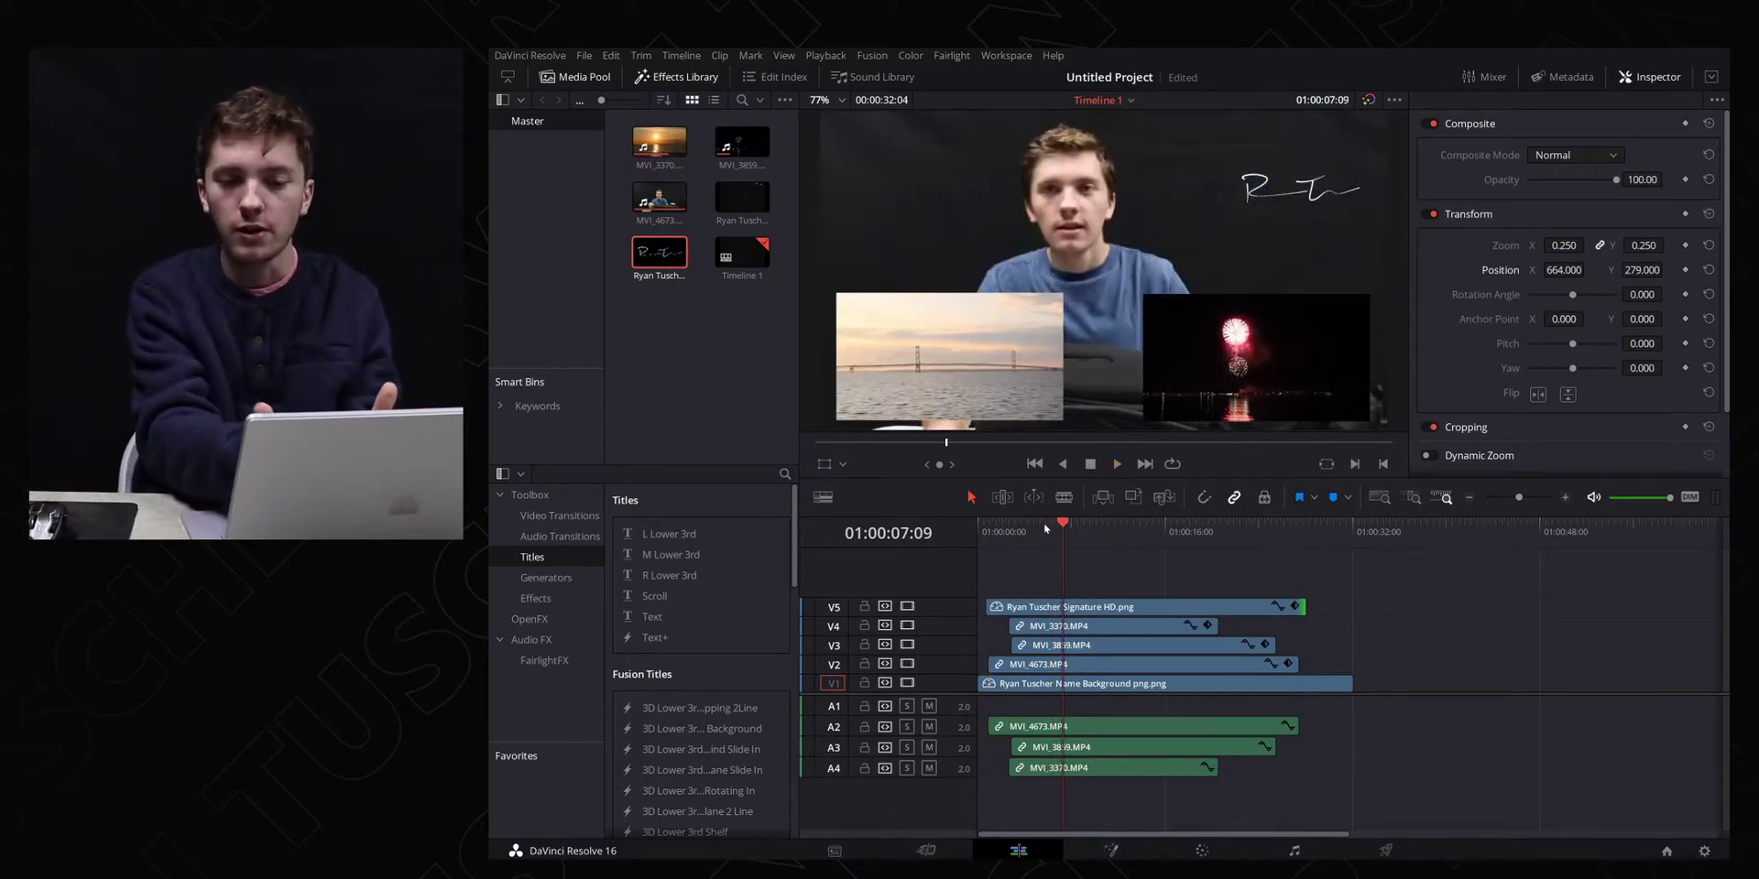
{"action": "key", "text": "space"}
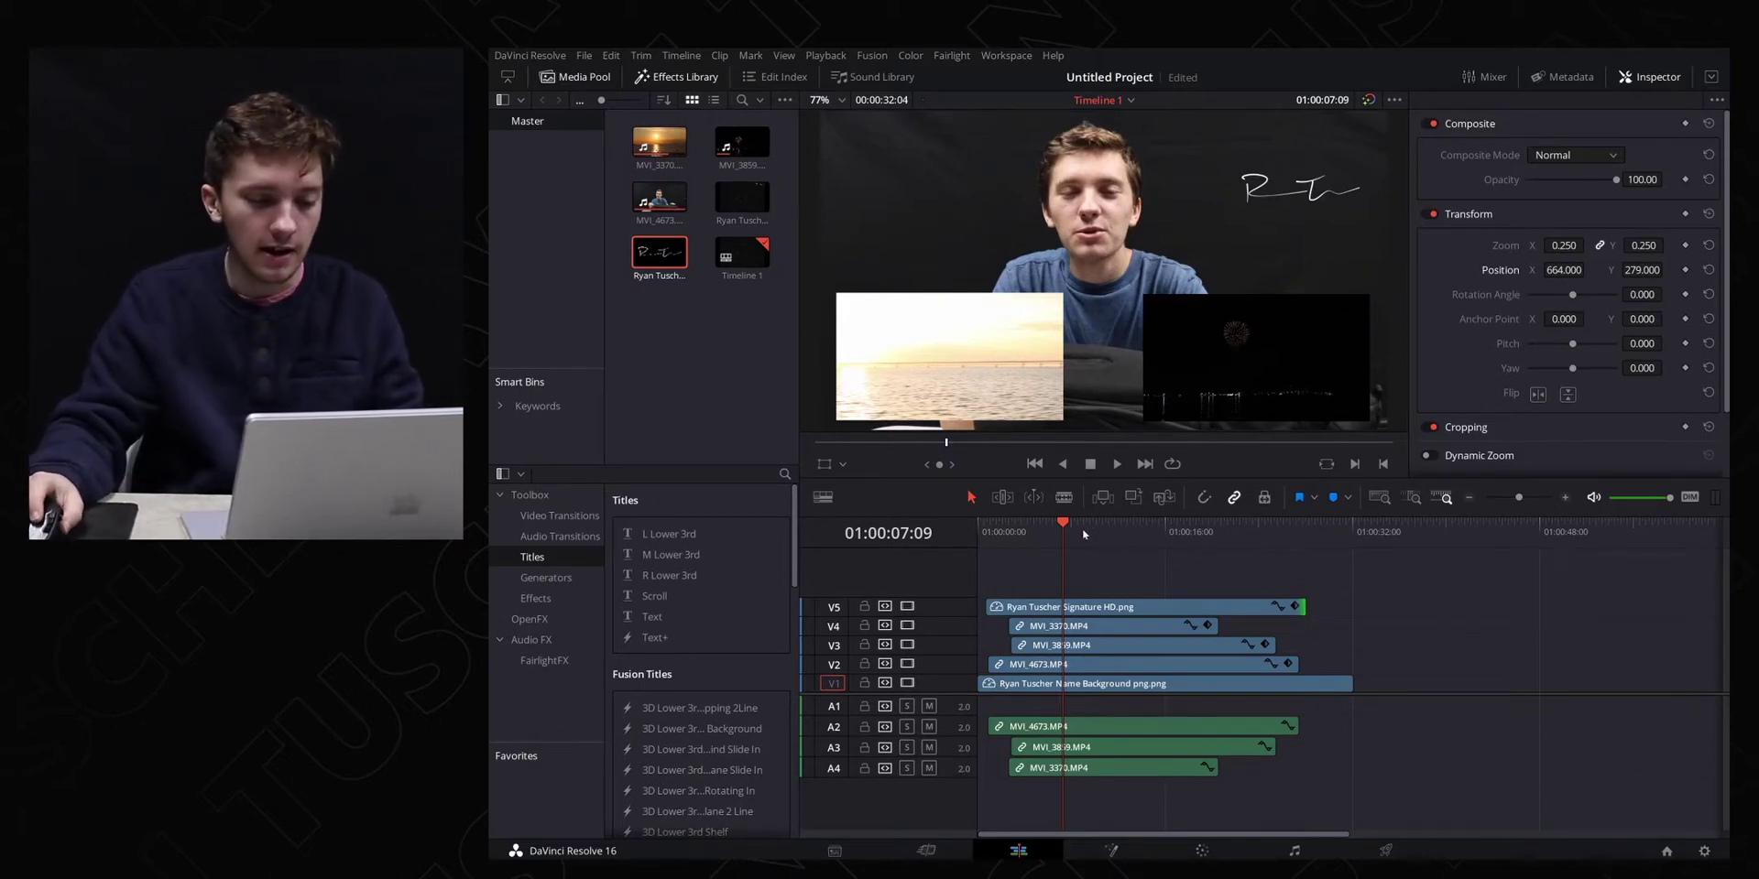
Step: Scrub the stacked clips and park the playhead at 01:00:19:15, where the shortest clip ends
{"action": "left_click_drag", "start_coordinate": [1082, 530], "coordinate": [1103, 535]}
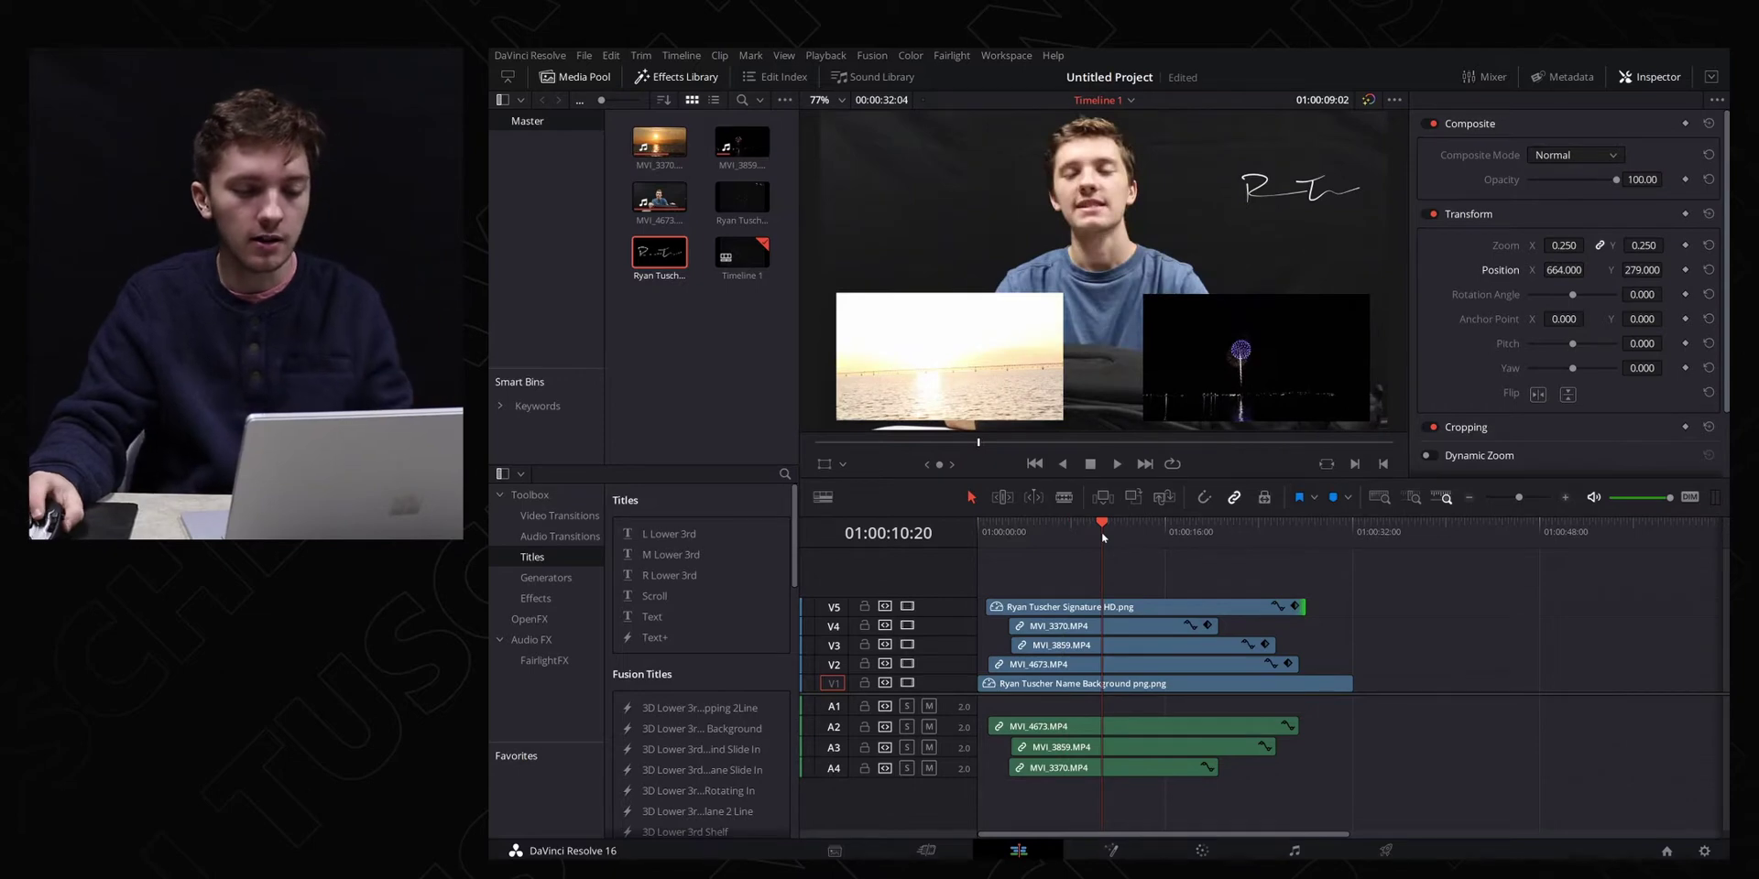
{"action": "left_click_drag", "start_coordinate": [1104, 537], "coordinate": [1022, 539]}
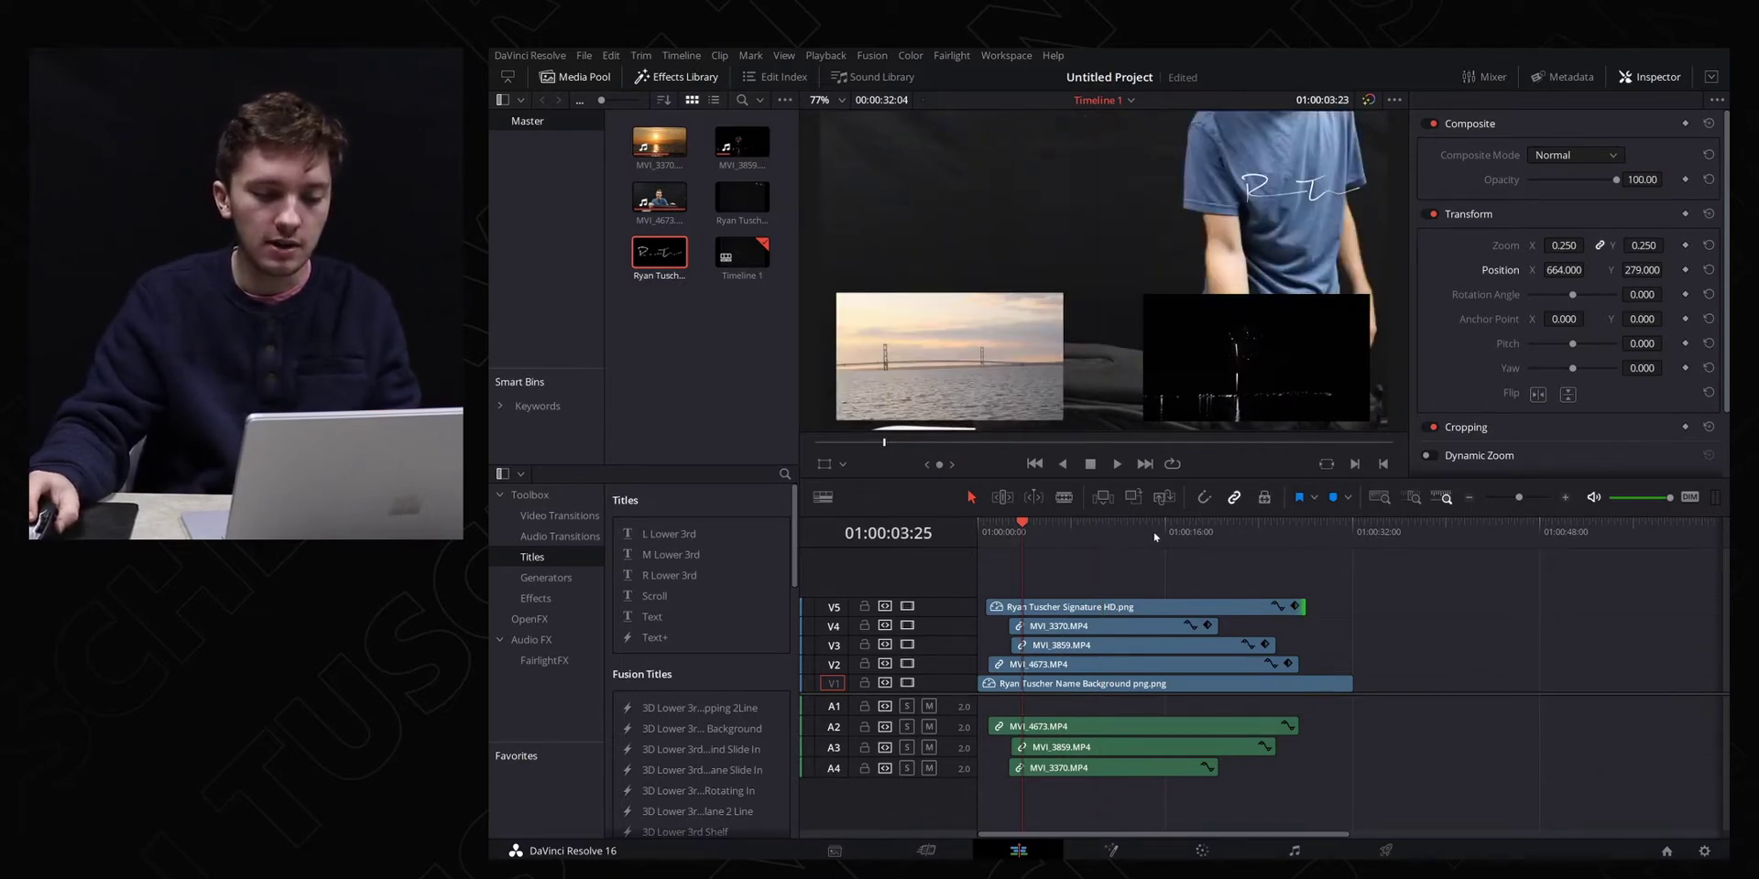
{"action": "left_click", "coordinate": [1205, 531]}
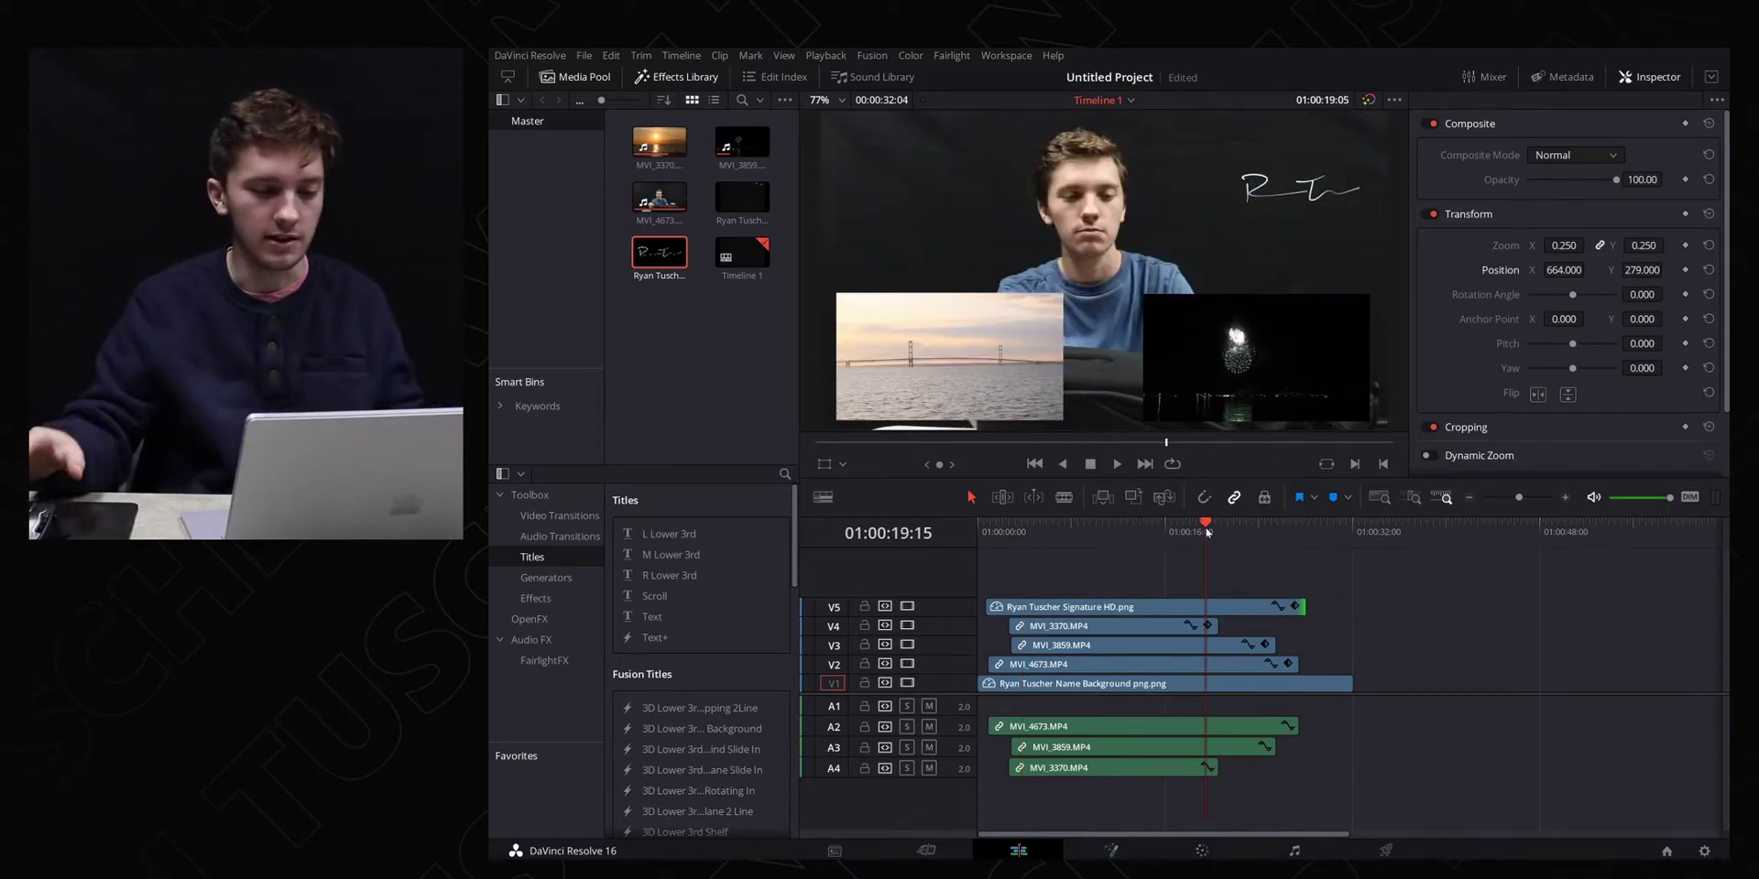
Step: Blade-cut the signature, MVI_3370, MVI_3859, MVI_4673 and background clips at 01:00:19:15
{"action": "left_click_drag", "start_coordinate": [1214, 603], "coordinate": [1214, 607]}
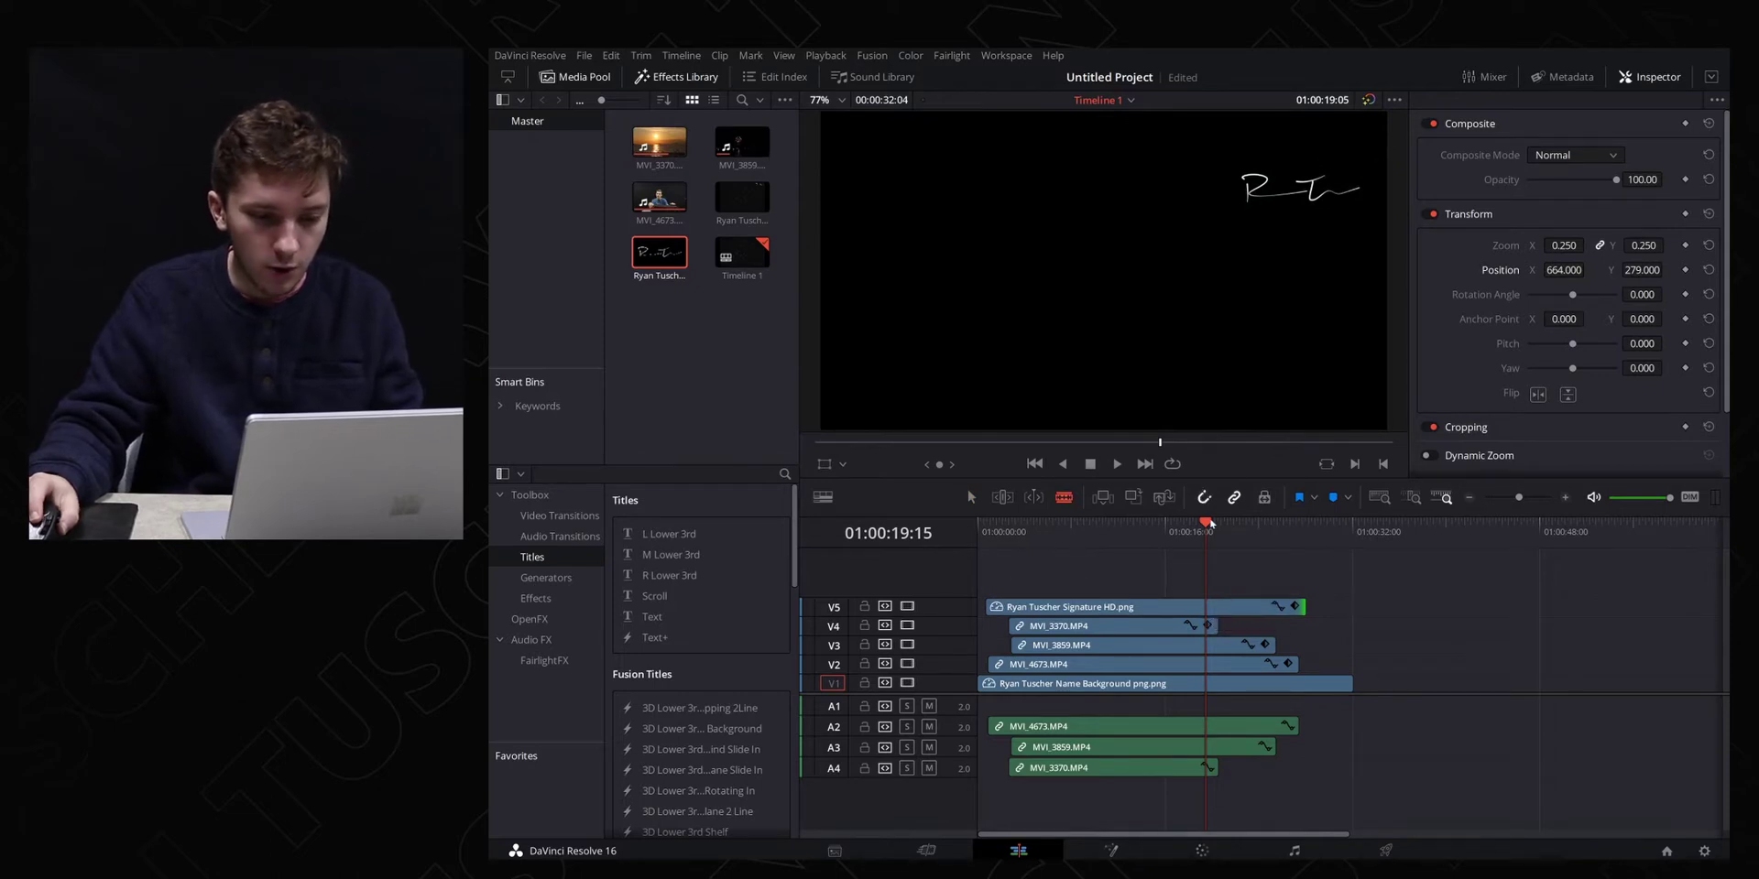
{"action": "left_click", "coordinate": [1203, 498]}
{"action": "left_click", "coordinate": [1206, 607]}
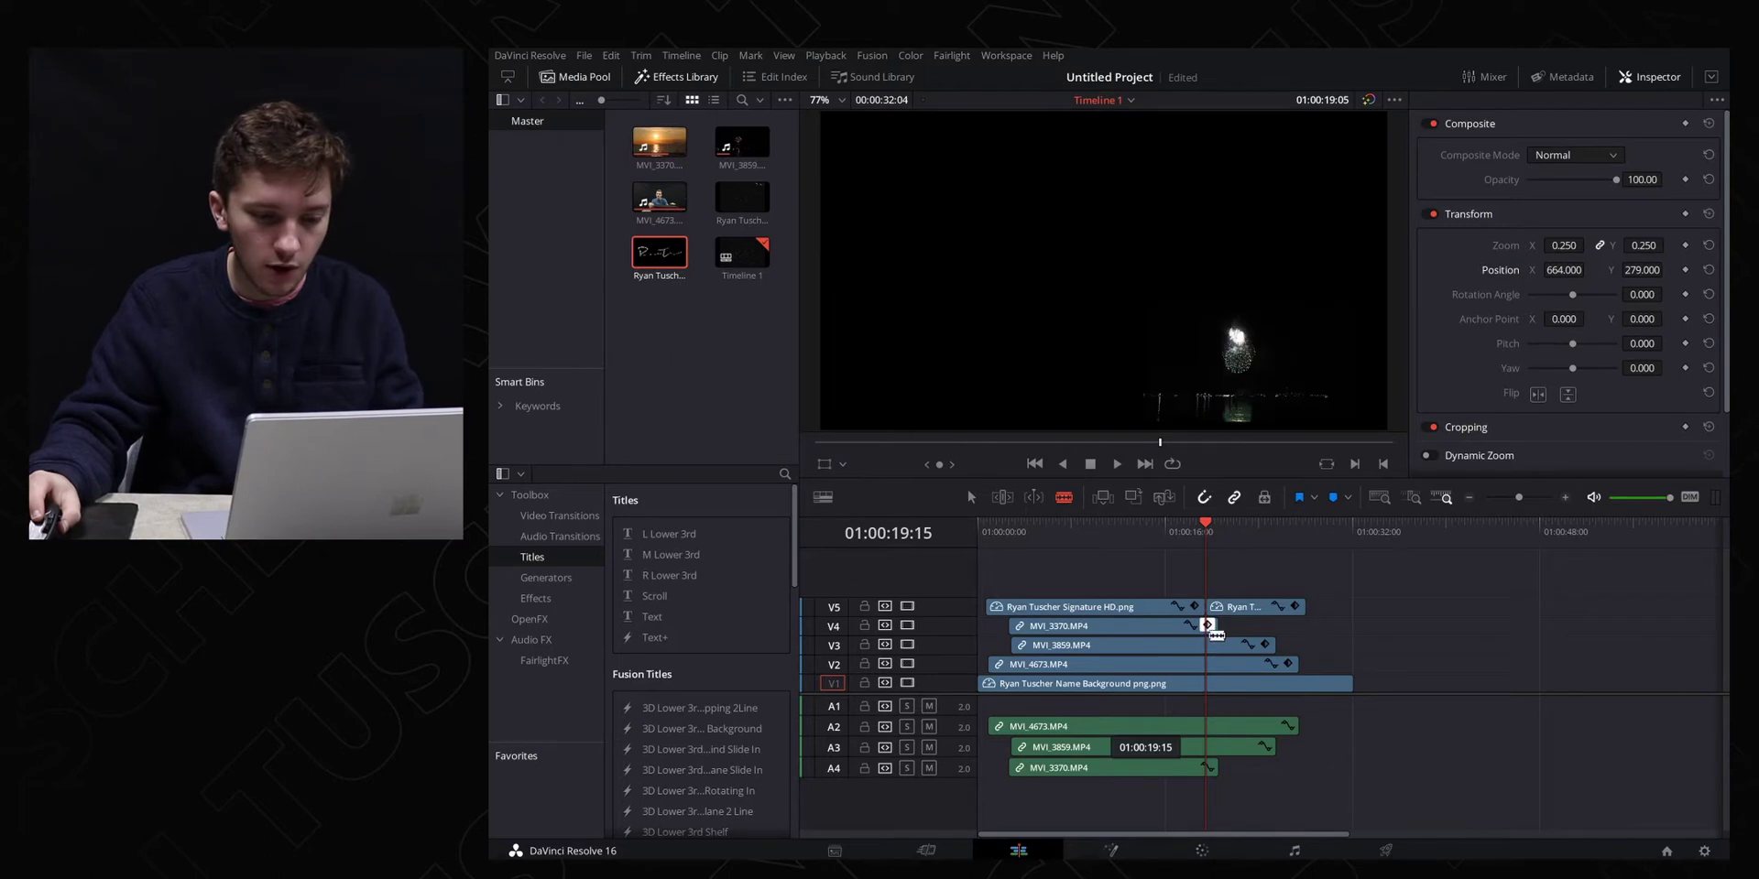
{"action": "key", "text": "ctrl+equal"}
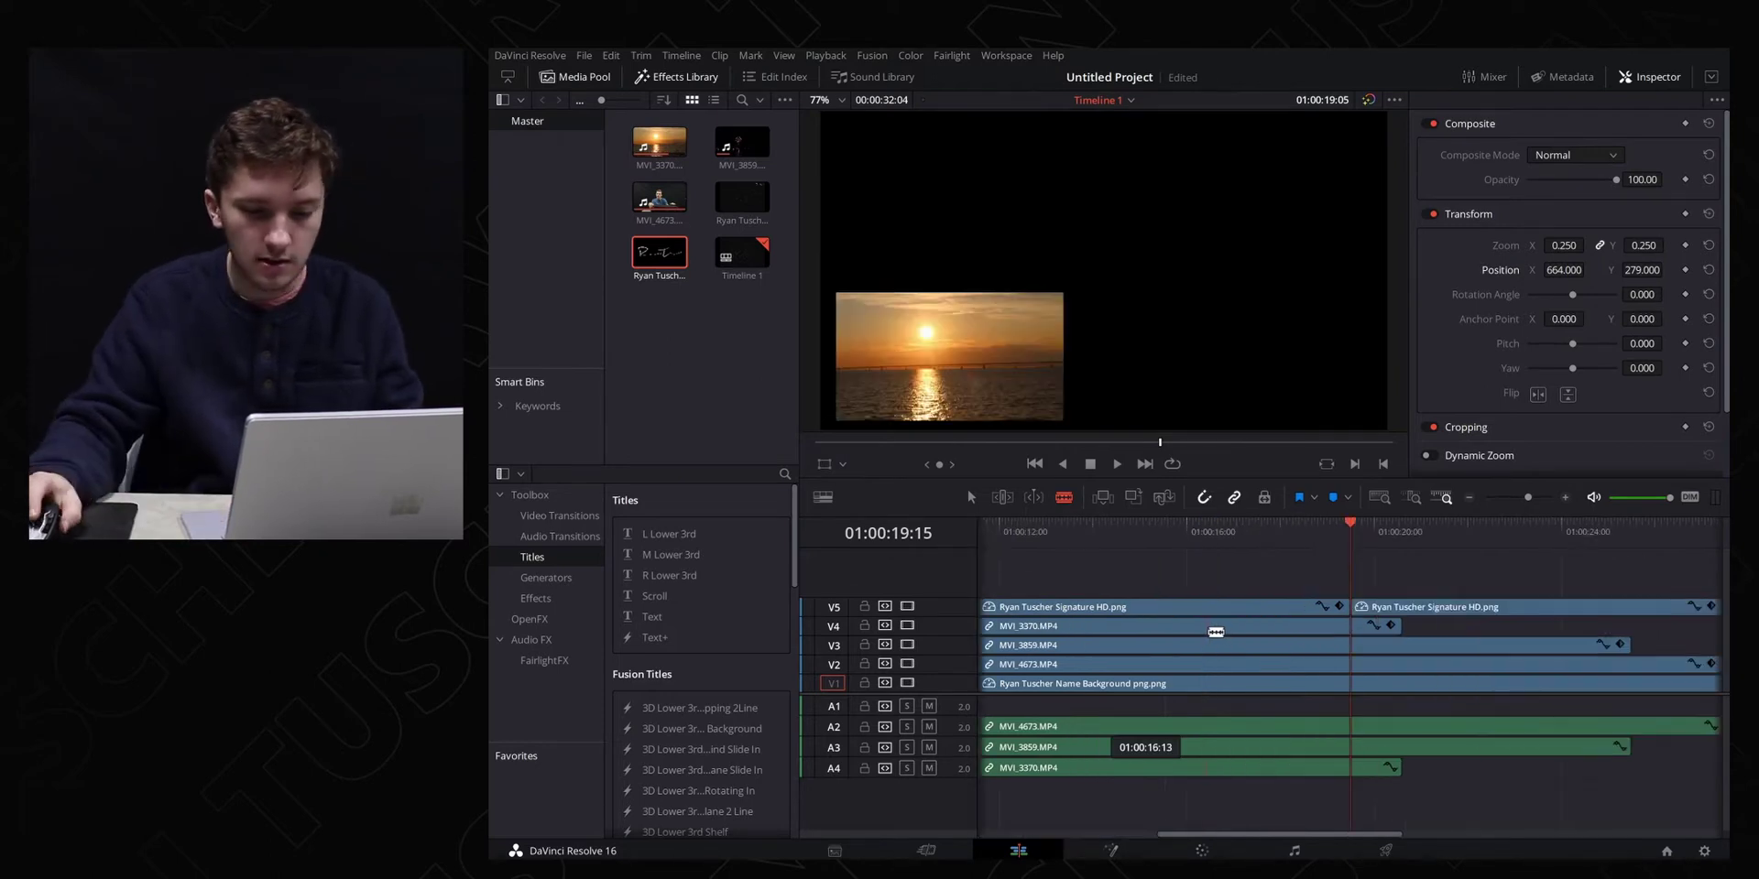
{"action": "left_click", "coordinate": [1351, 626]}
{"action": "left_click", "coordinate": [1351, 645]}
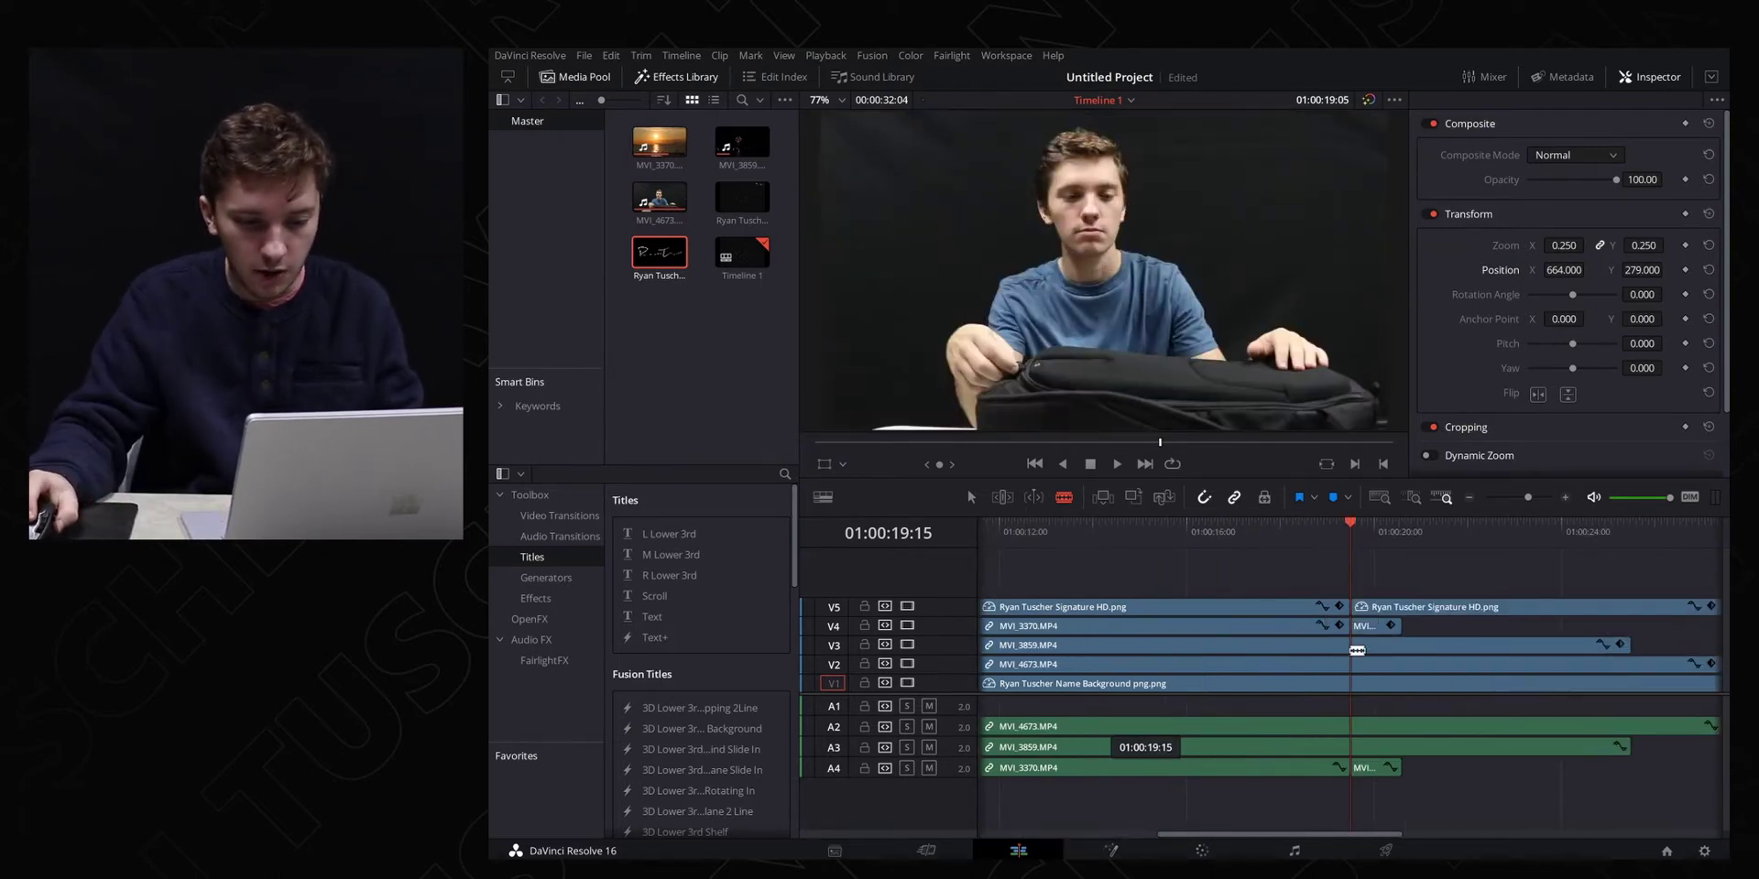
{"action": "left_click", "coordinate": [1358, 667]}
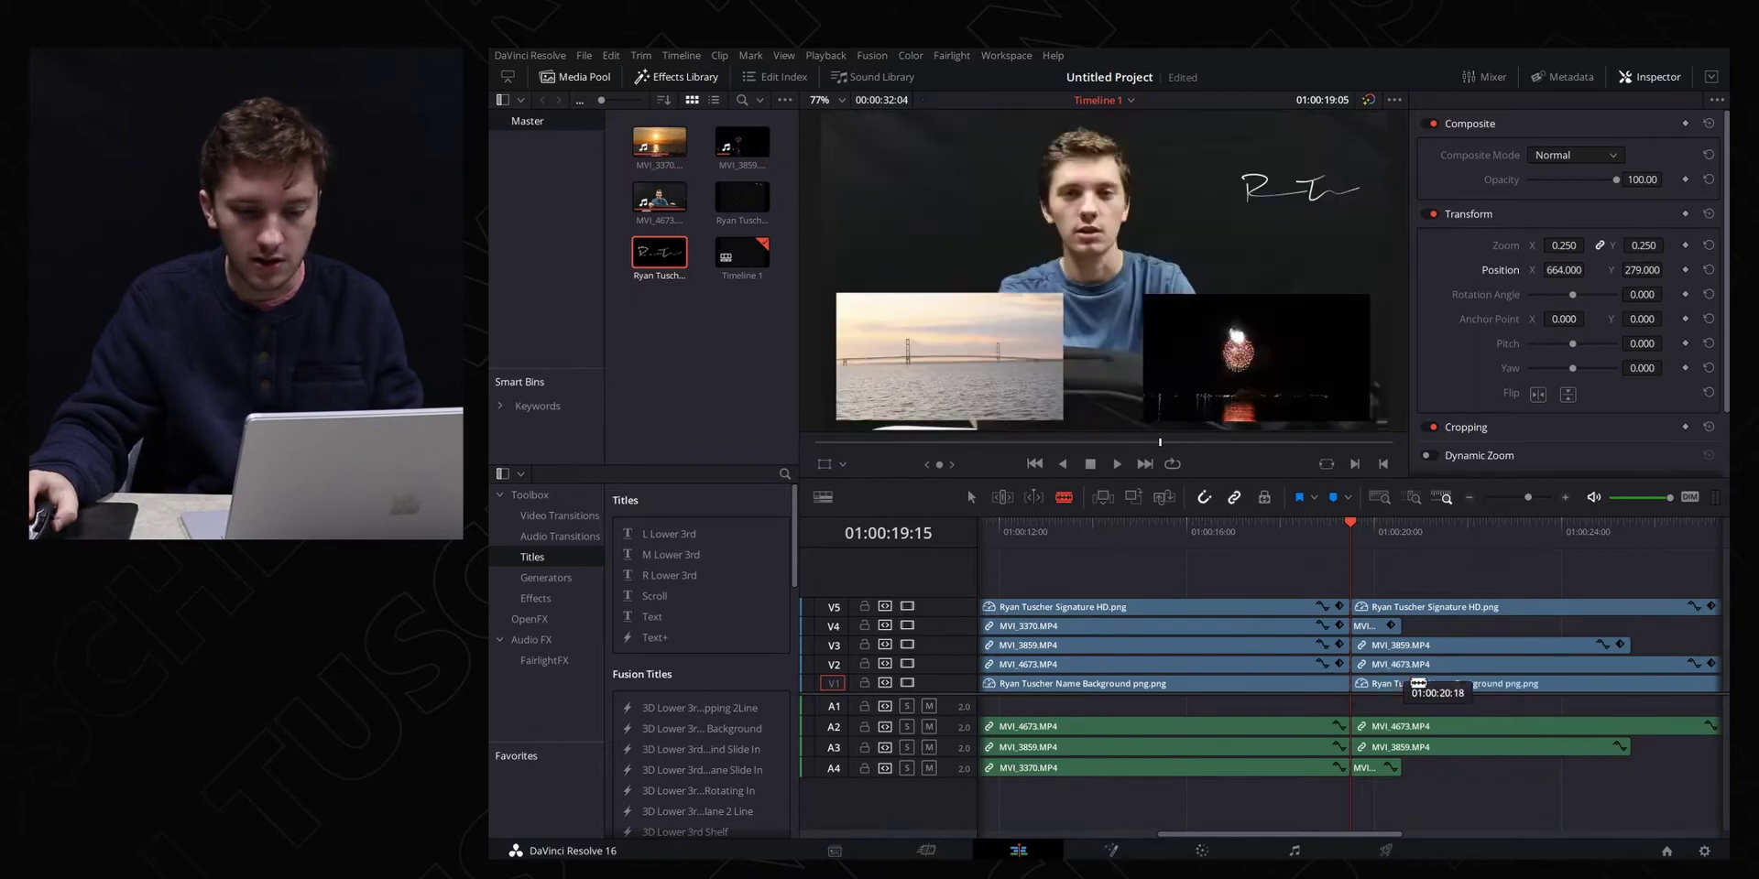
{"action": "key", "text": "ctrl+minus"}
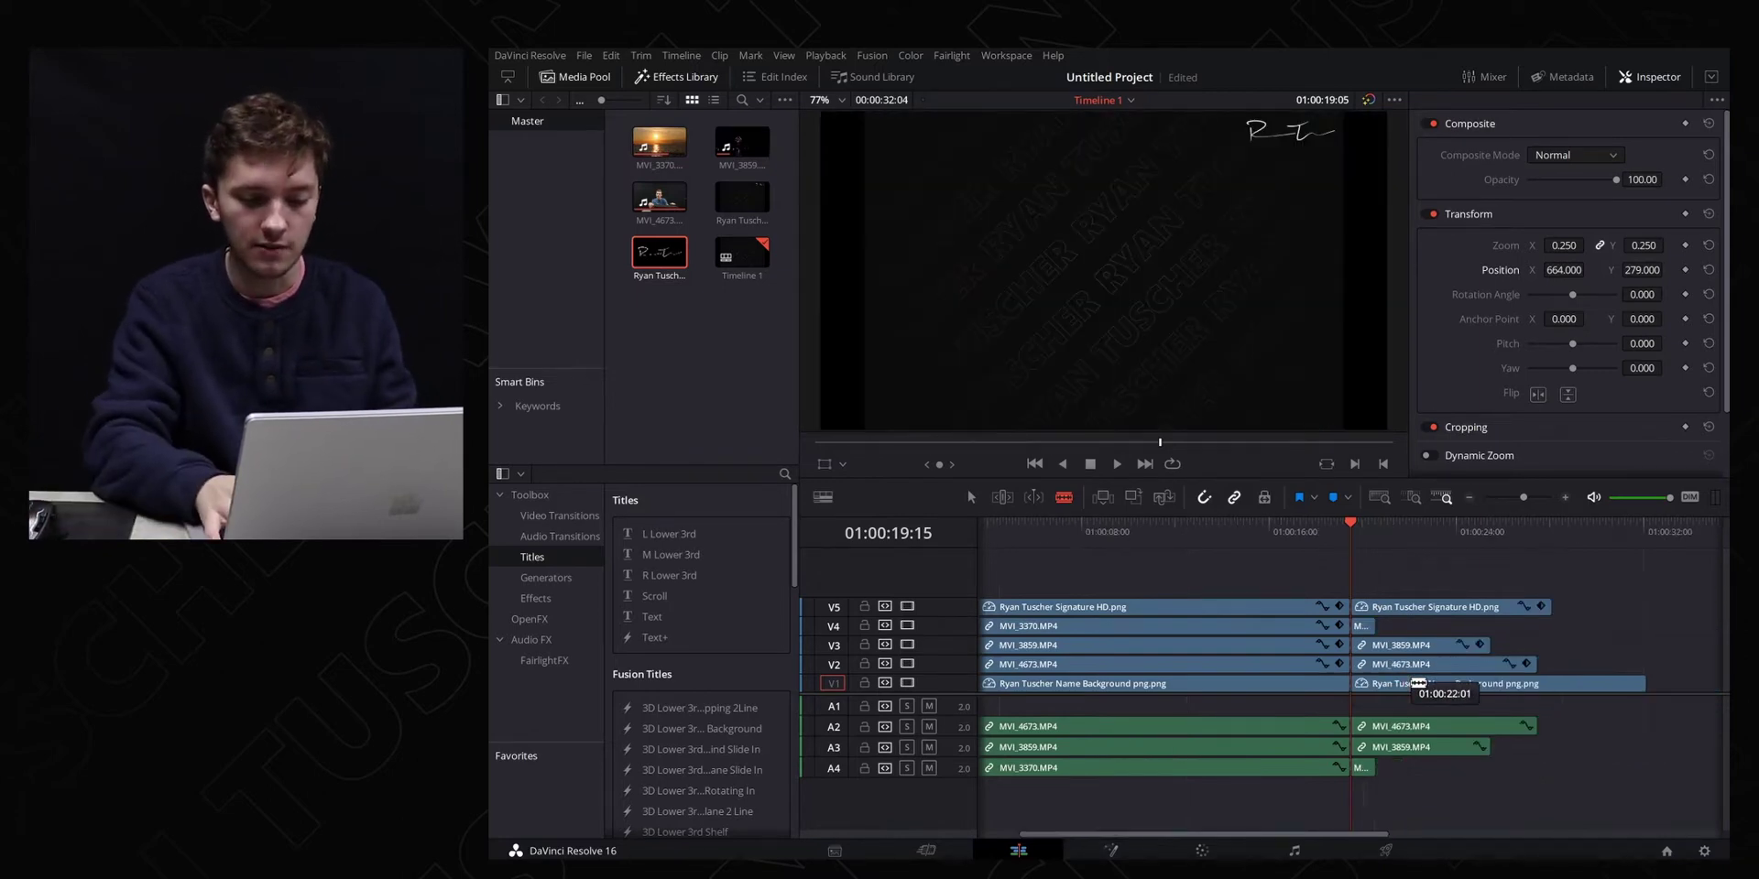
{"action": "key", "text": "ctrl+minus"}
Step: Delete all clip pieces to the right of the cut so every track ends flush
{"action": "left_click", "coordinate": [1219, 529]}
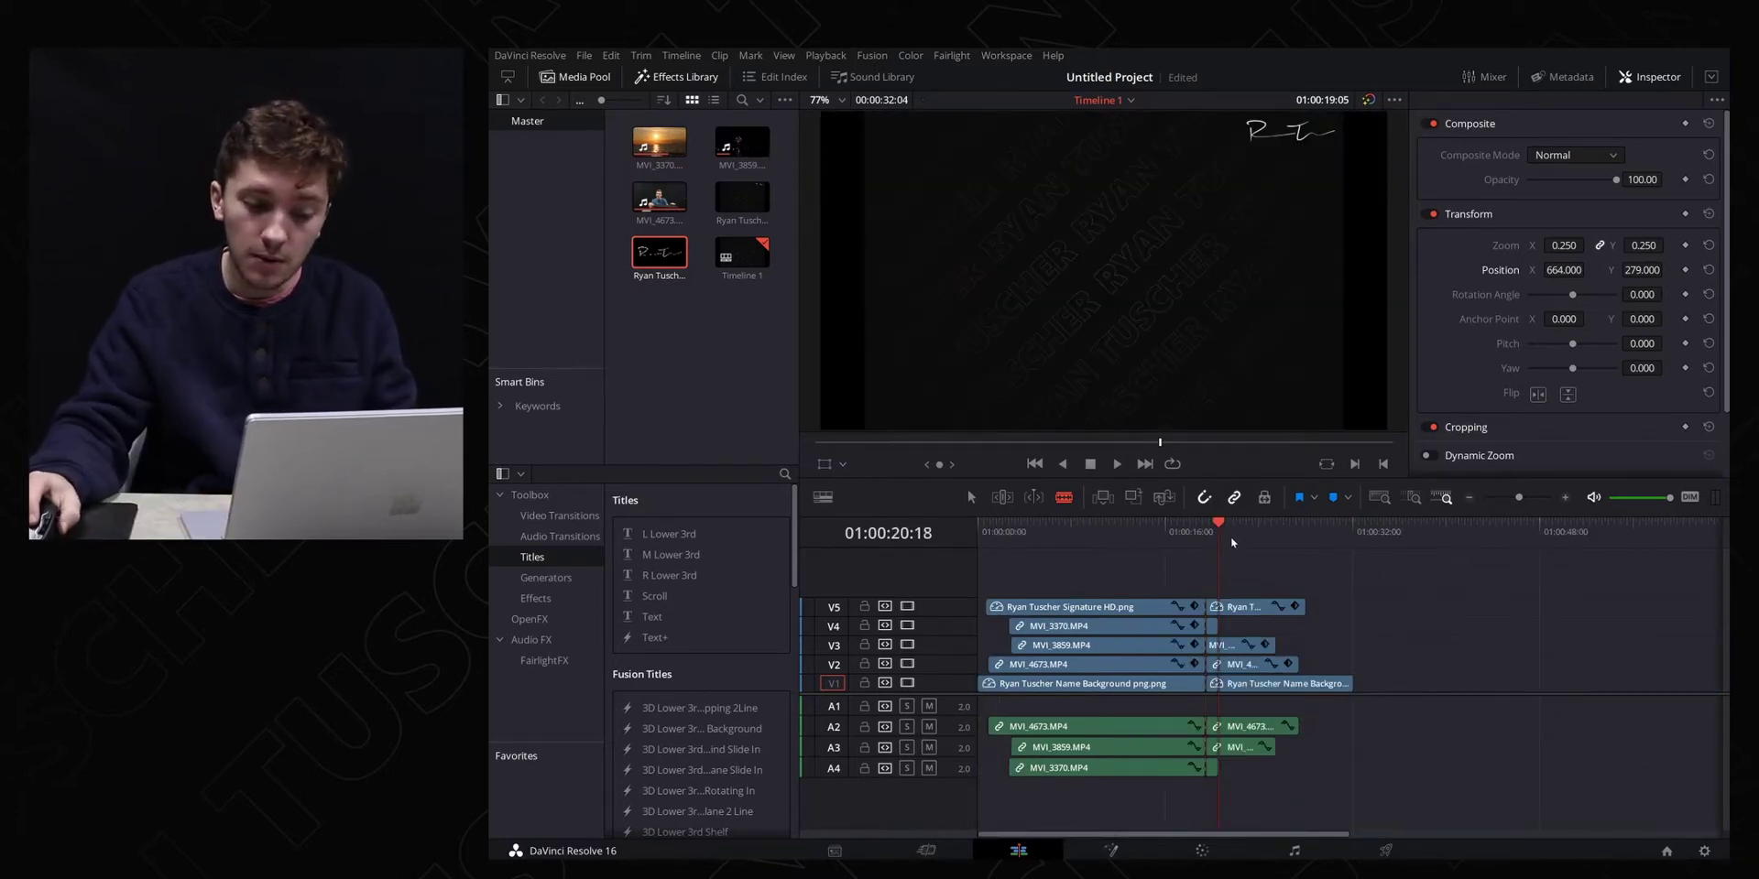
{"action": "key", "text": "a"}
{"action": "left_click_drag", "start_coordinate": [1271, 558], "coordinate": [1235, 779]}
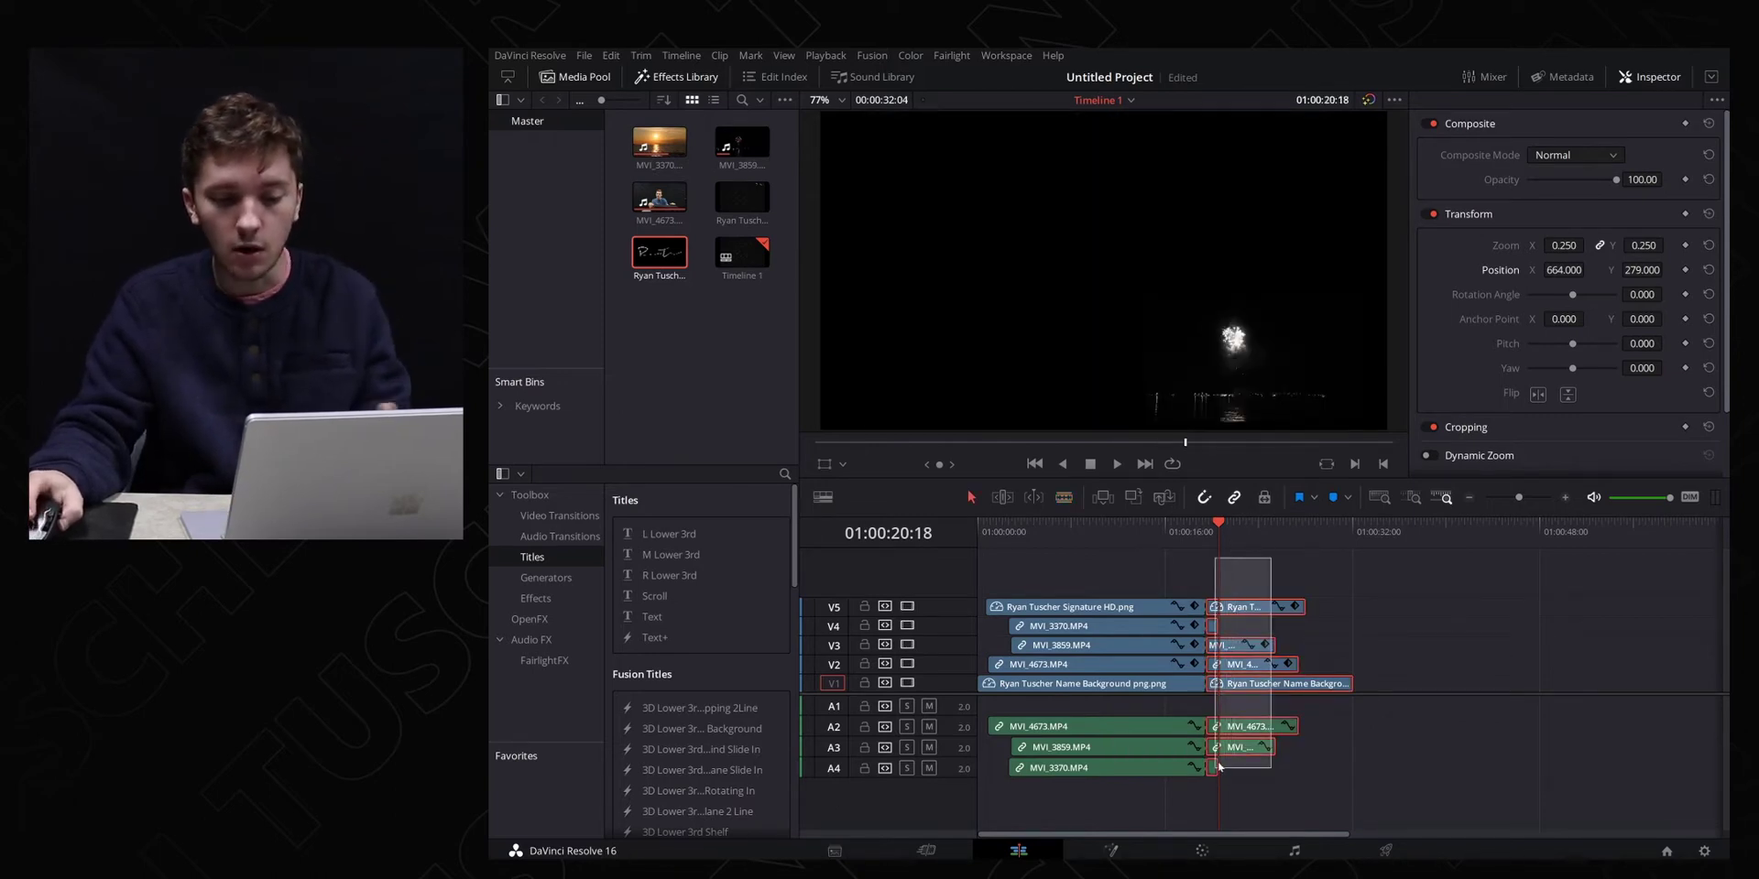
{"action": "key", "text": "Delete"}
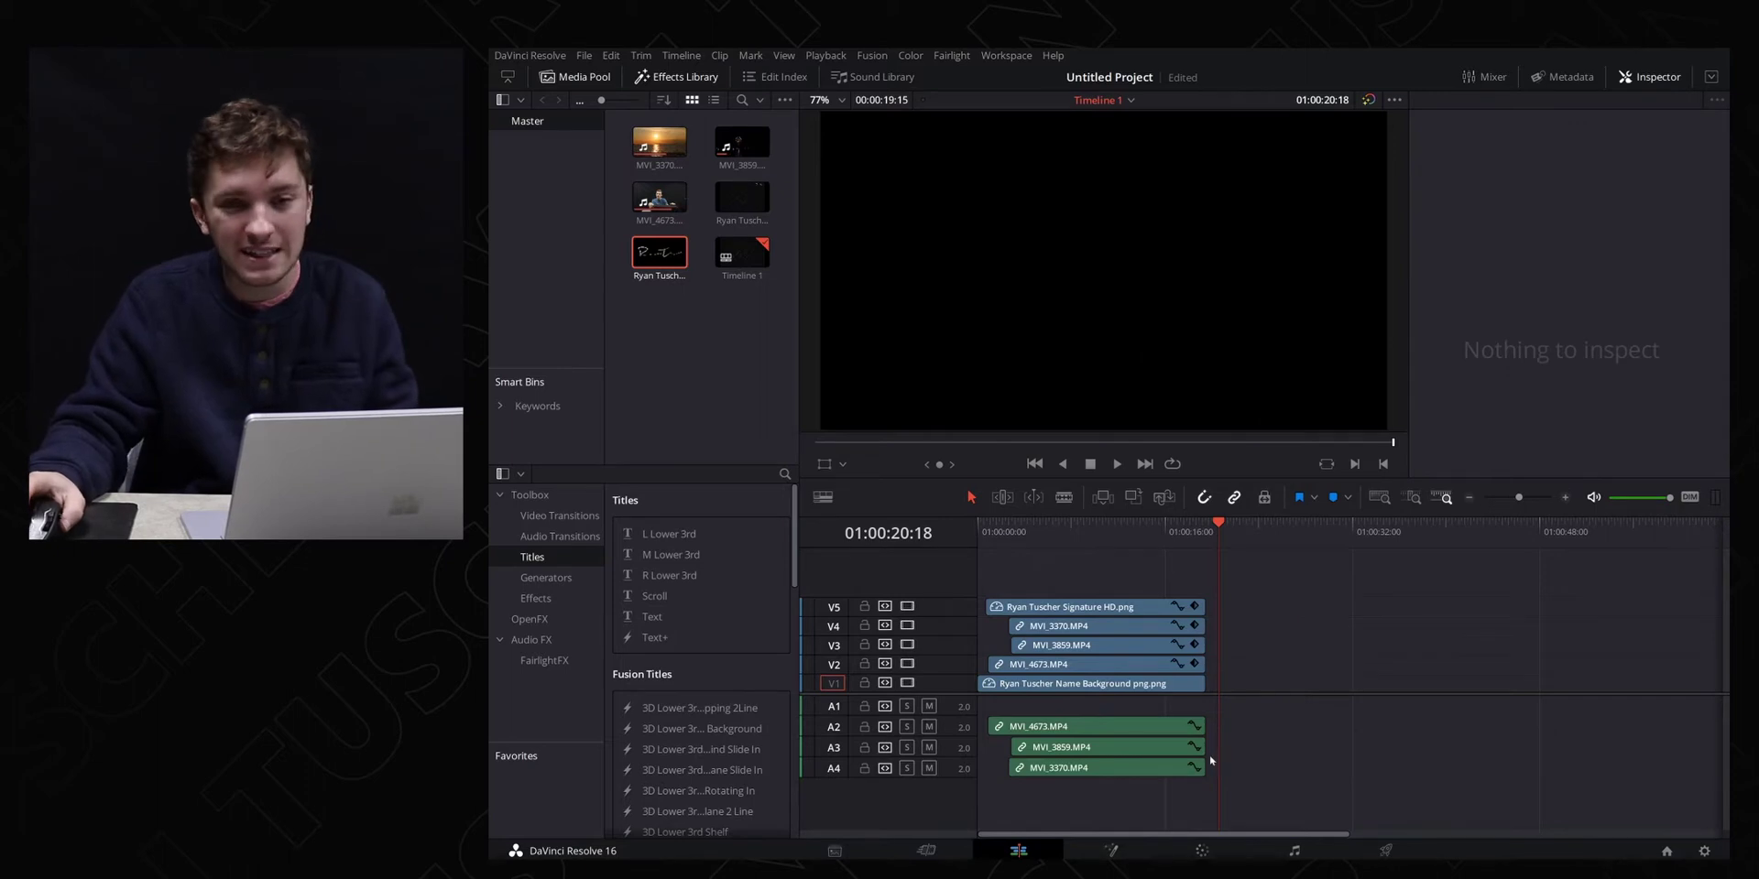
Step: Split all tracks a few seconds in and ripple-delete the opening pieces so the block starts at zero
{"action": "left_click", "coordinate": [1034, 533]}
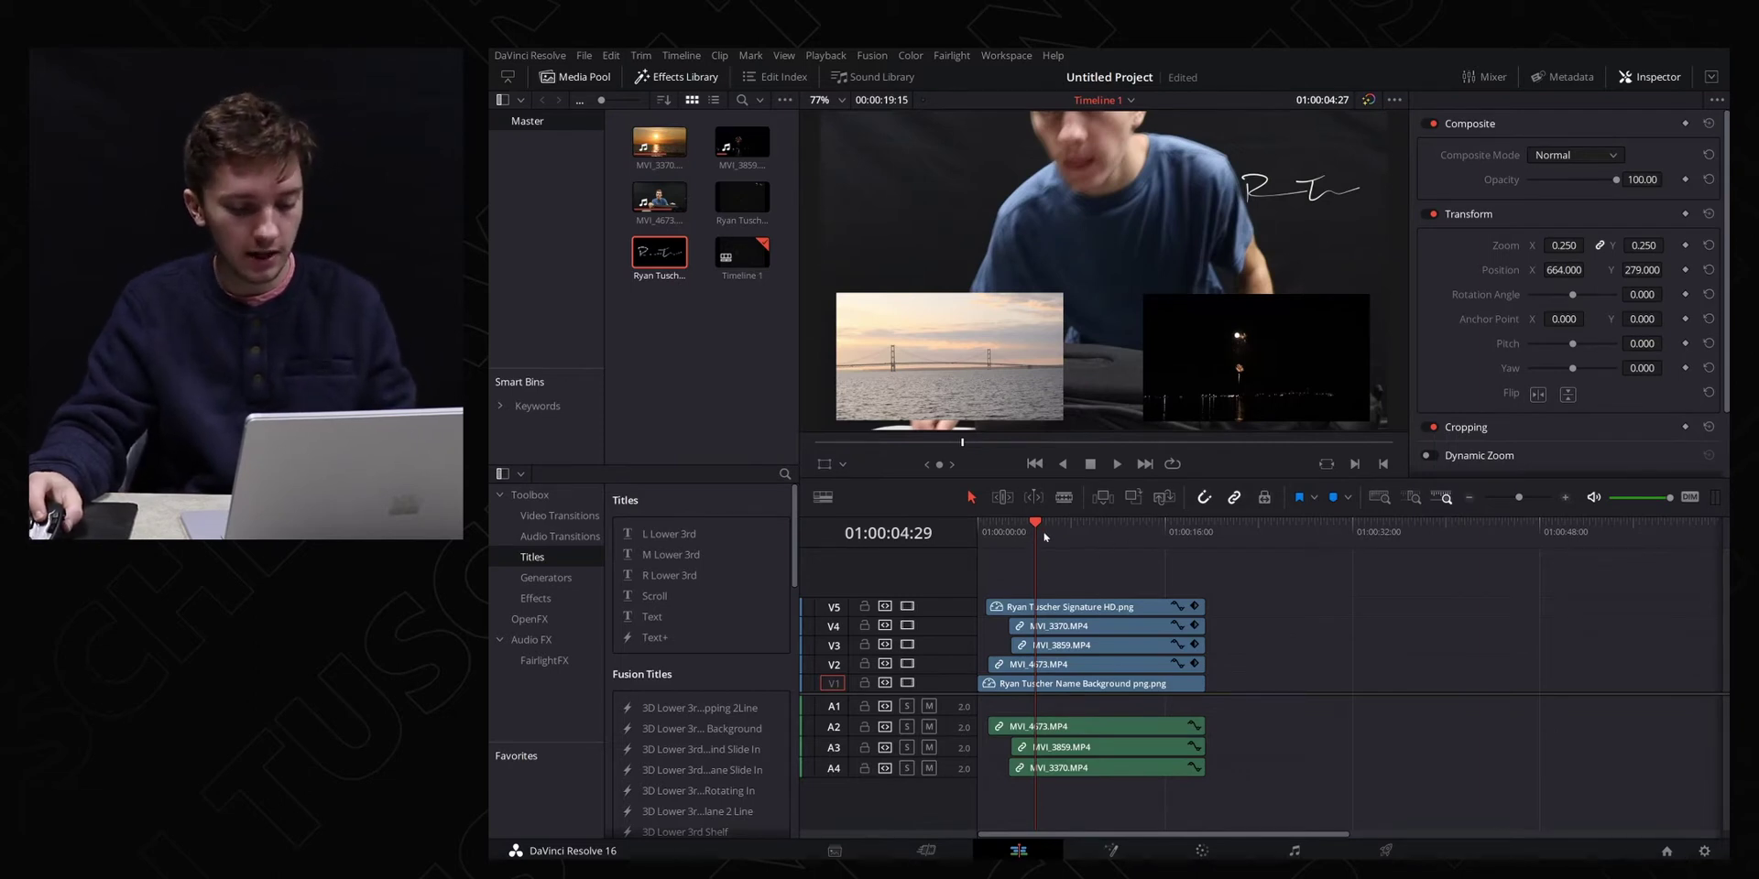
{"action": "key", "text": "ctrl+b"}
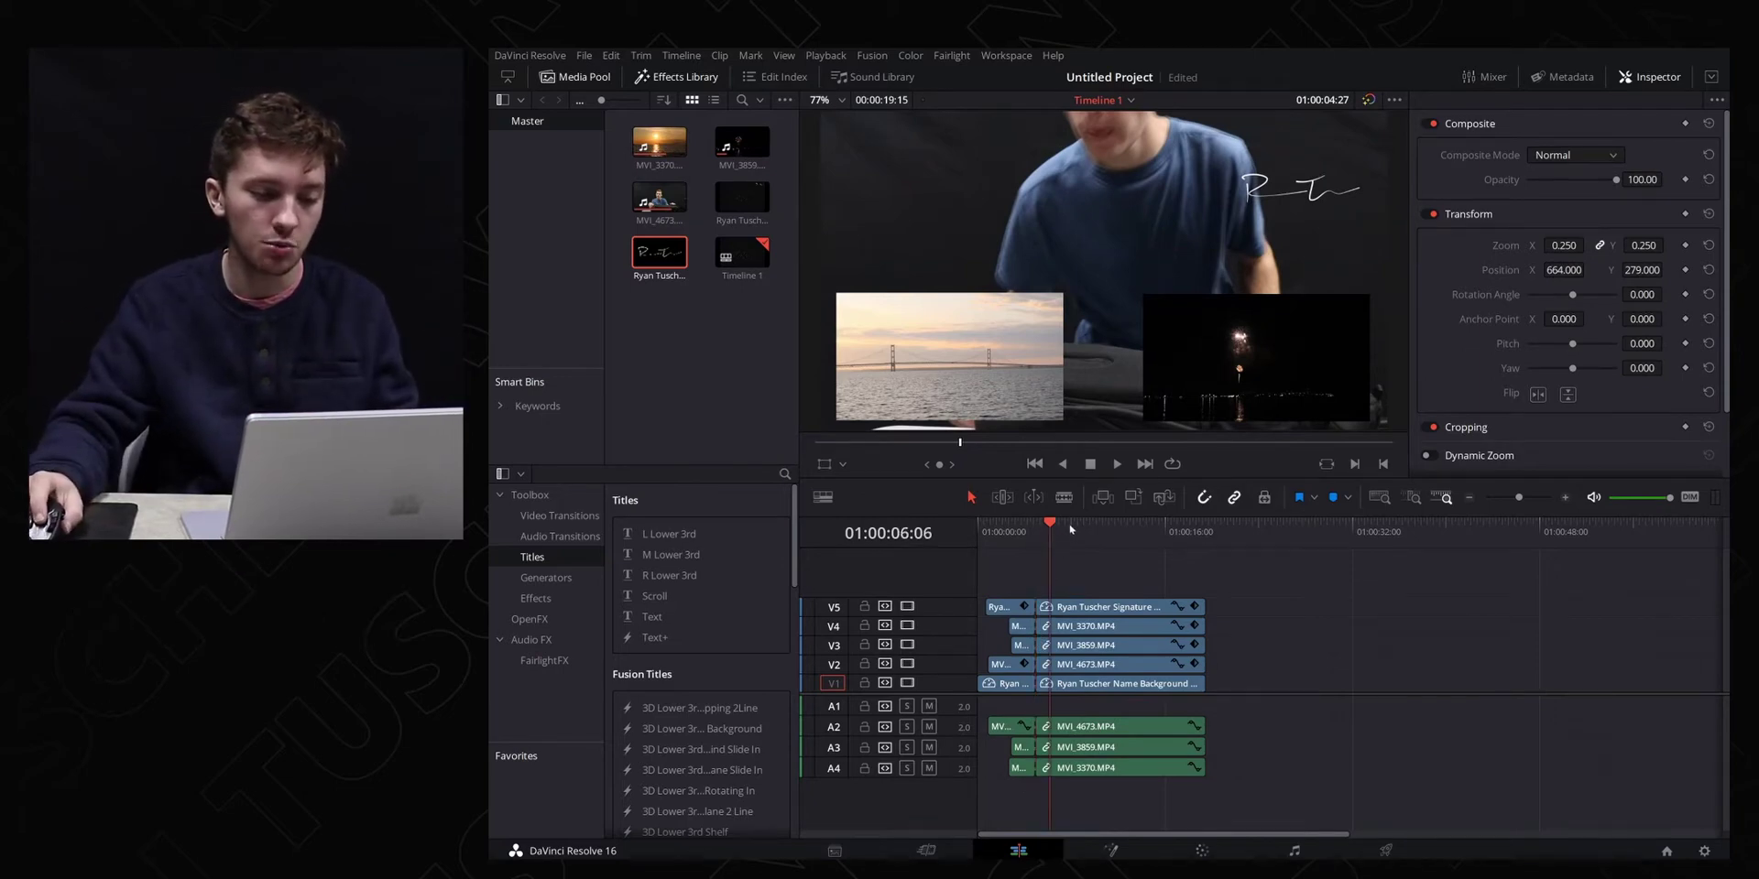
{"action": "left_click_drag", "start_coordinate": [1019, 574], "coordinate": [1018, 802]}
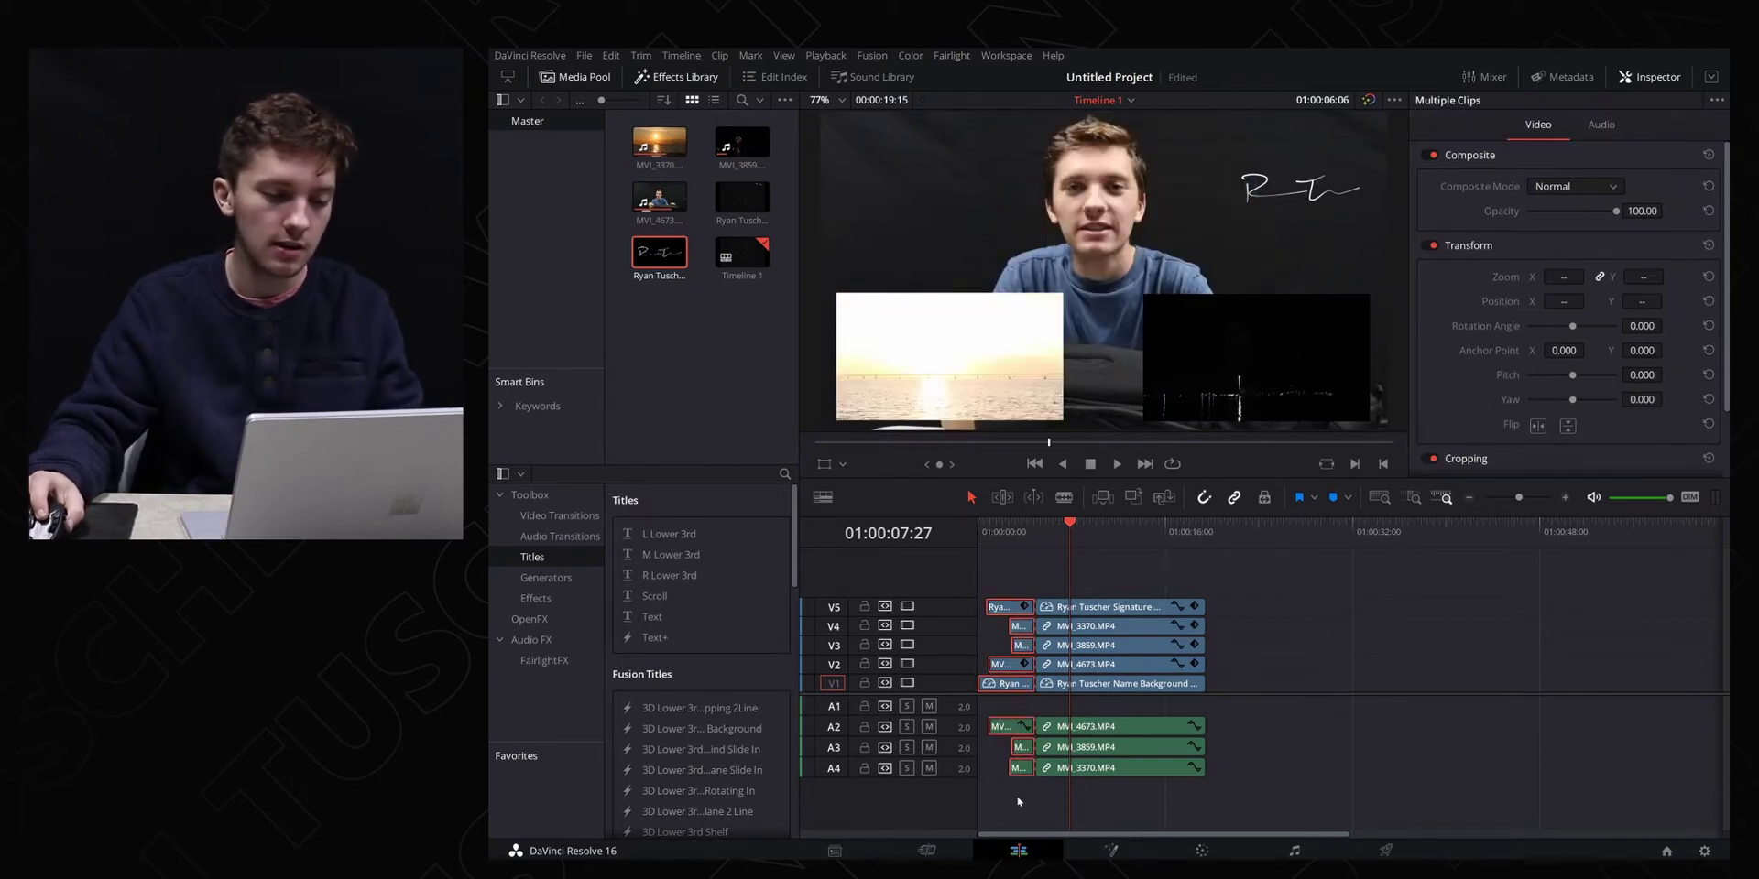
{"action": "key", "text": "BackSpace"}
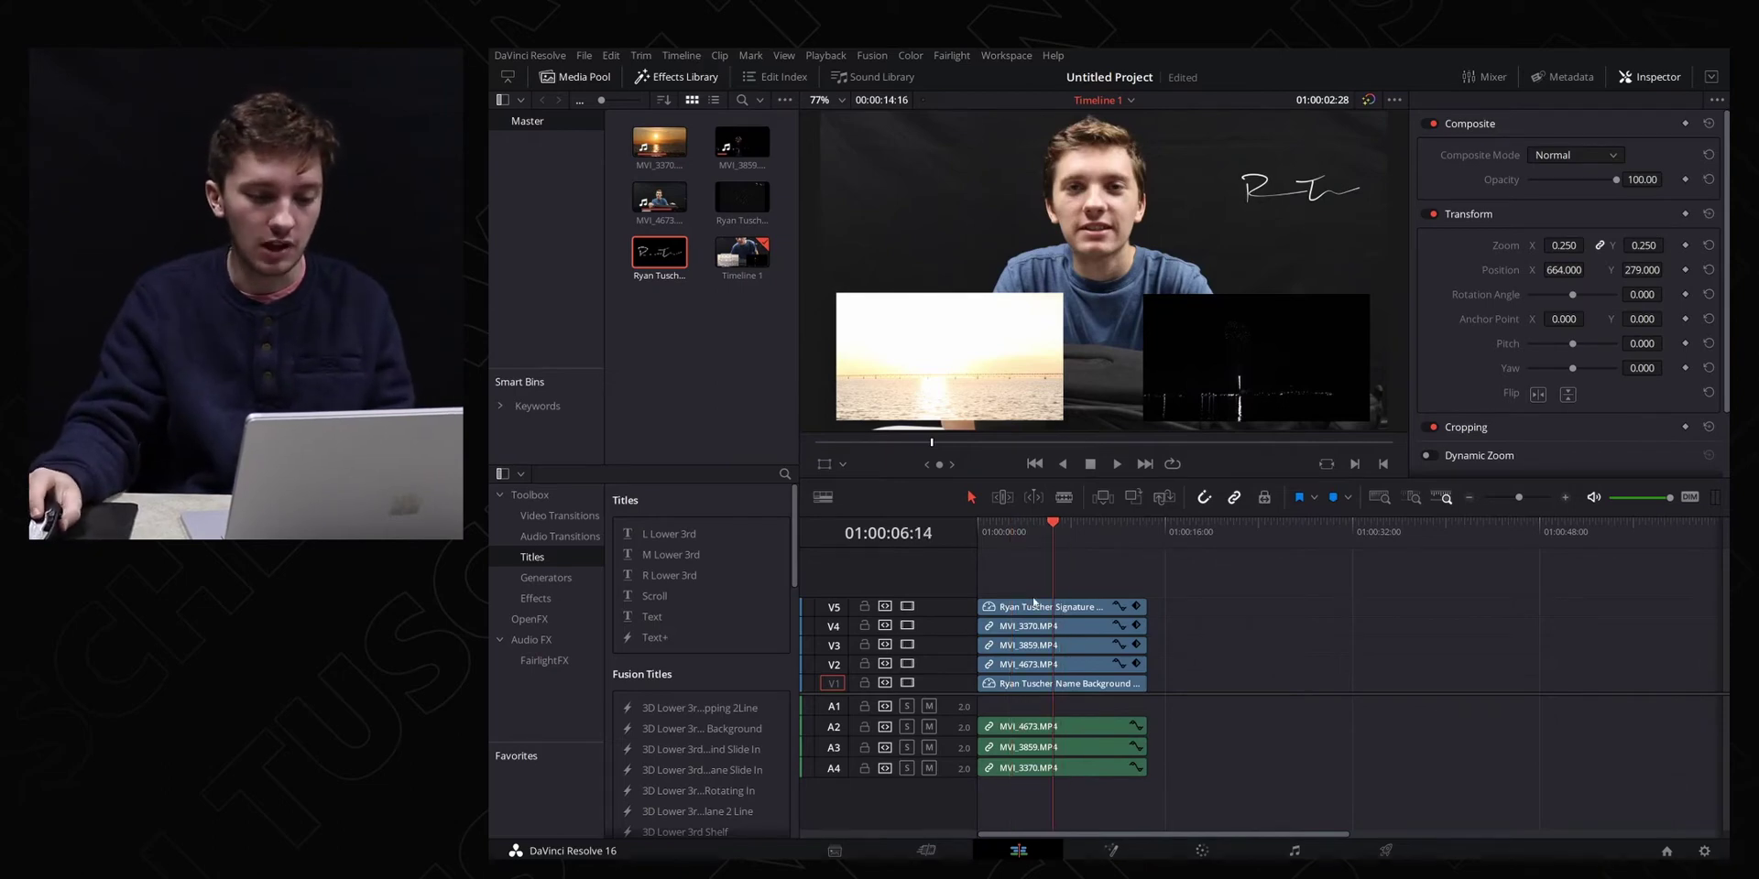
{"action": "key", "text": "j"}
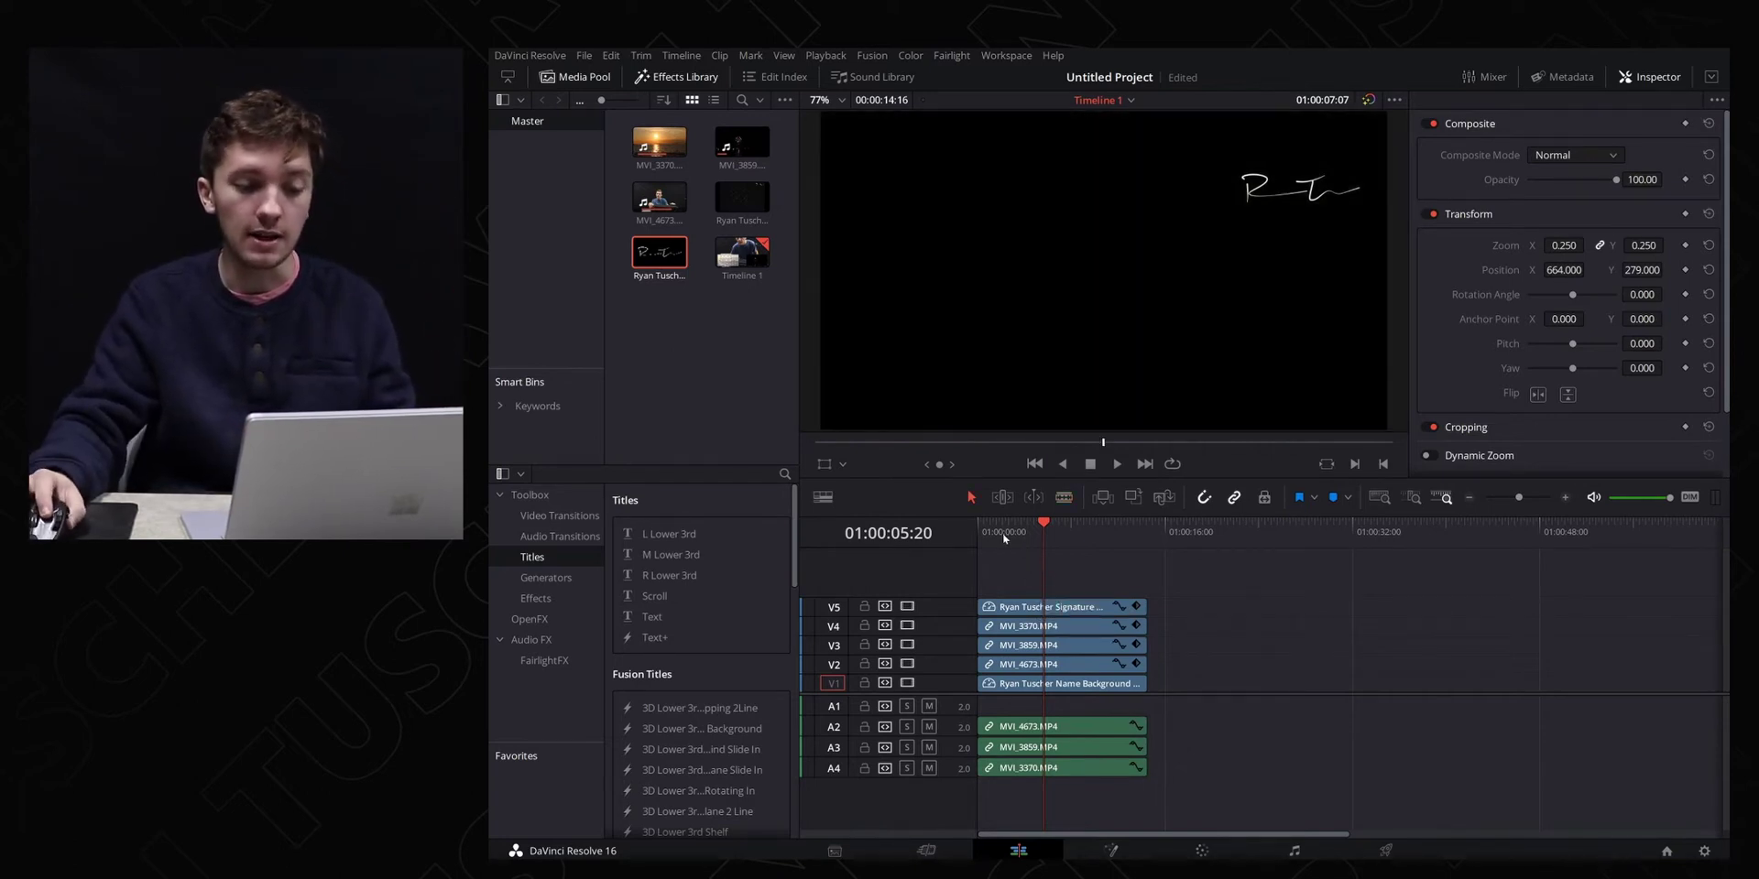
Step: Split all tracks together at about 2, 5, 7, 9 and 11 seconds with Ctrl+B
{"action": "left_click", "coordinate": [1002, 539]}
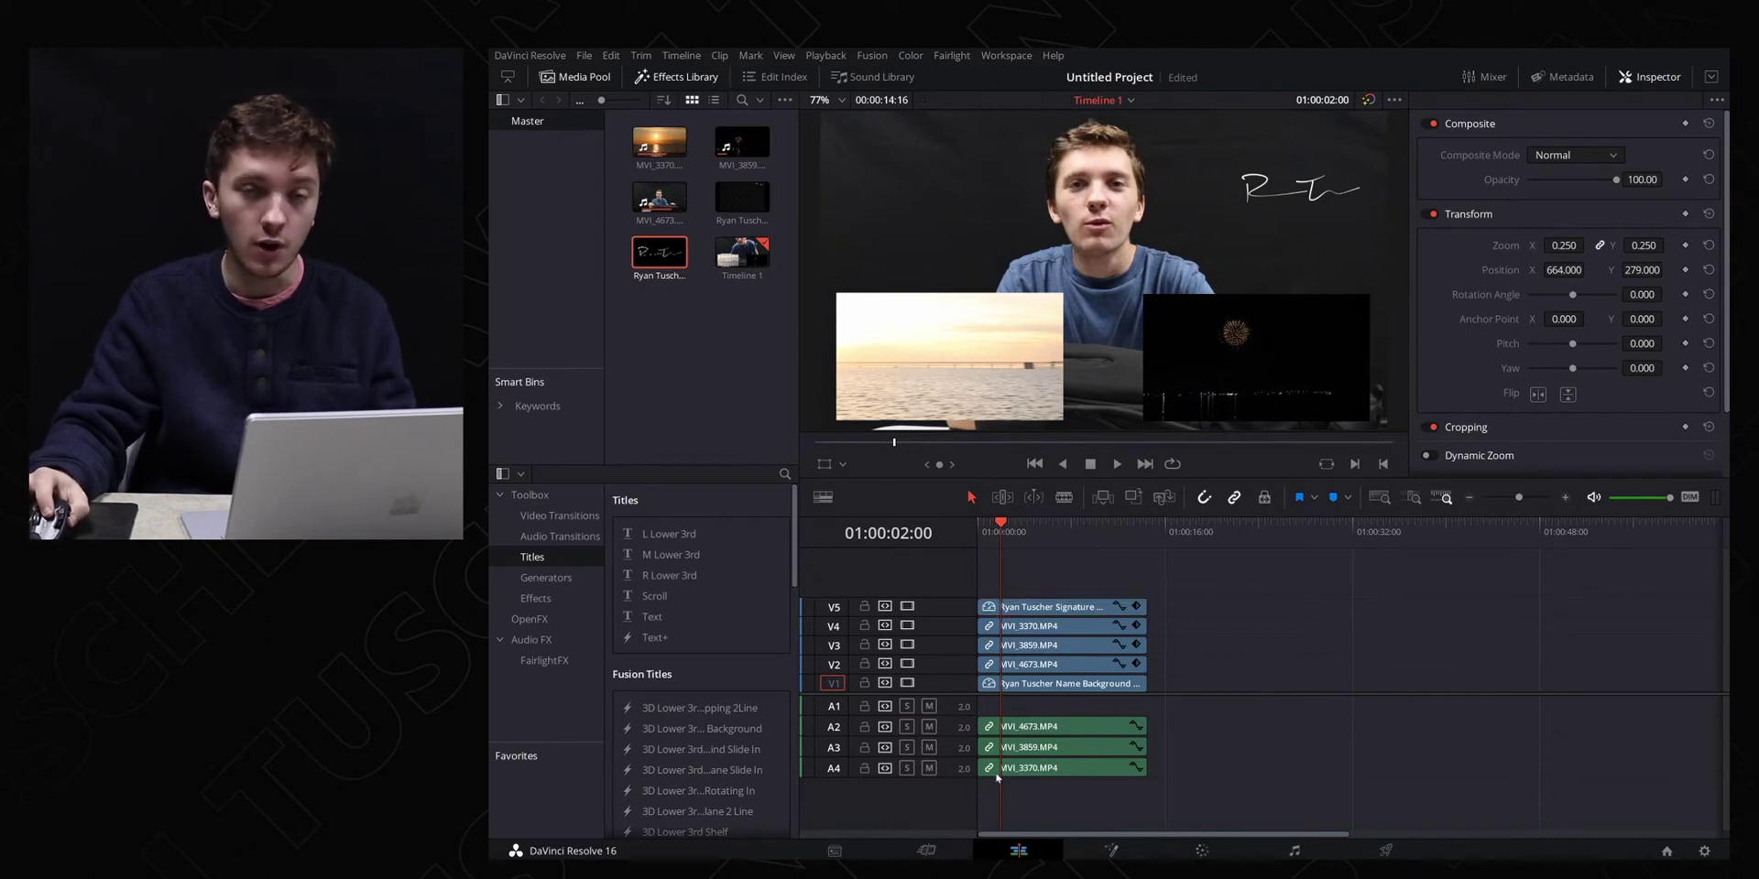
{"action": "key", "text": "ctrl+b"}
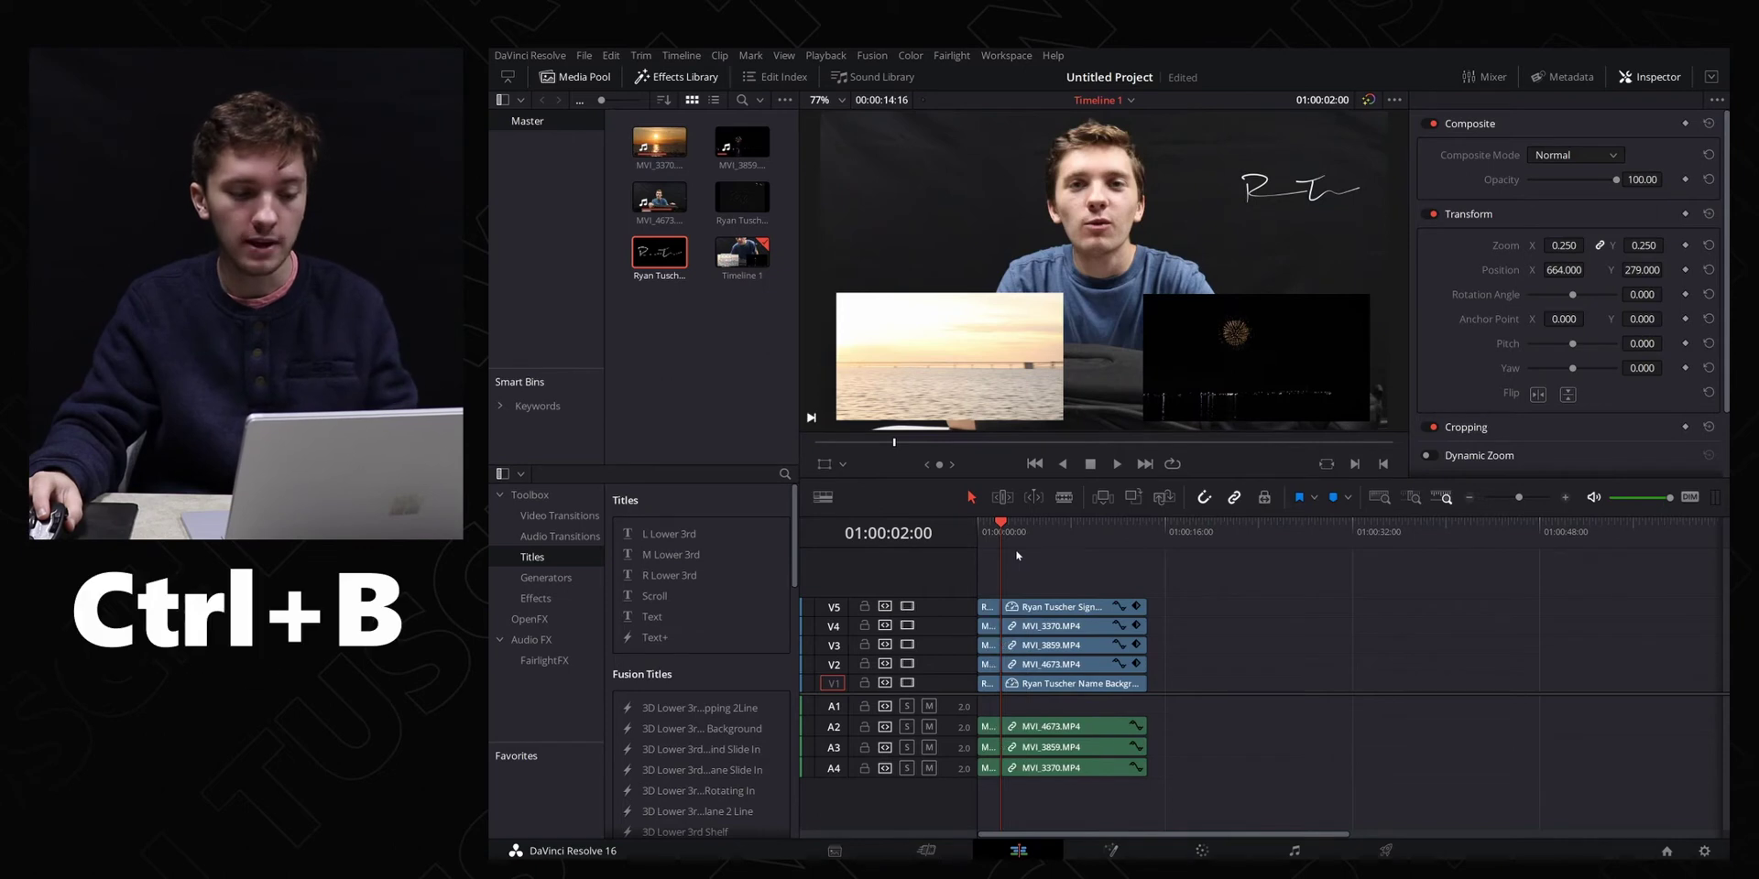
{"action": "key", "text": "ctrl+b"}
{"action": "left_click", "coordinate": [1062, 529]}
{"action": "key", "text": "ctrl+b"}
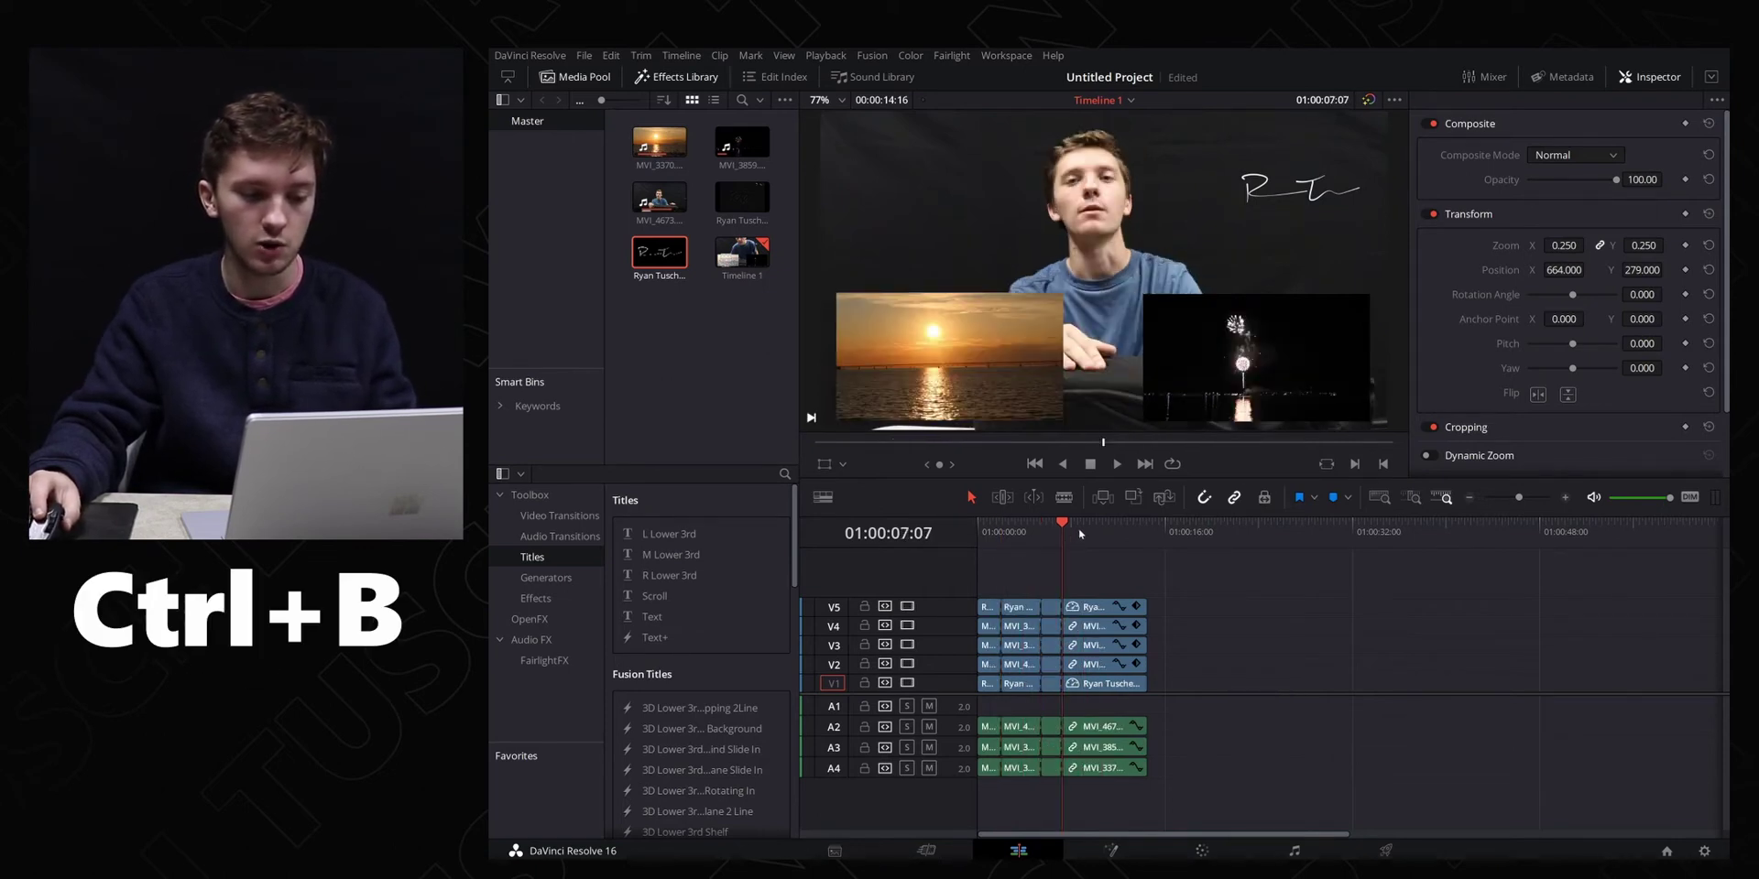
{"action": "left_click", "coordinate": [1080, 533]}
{"action": "key", "text": "ctrl+b"}
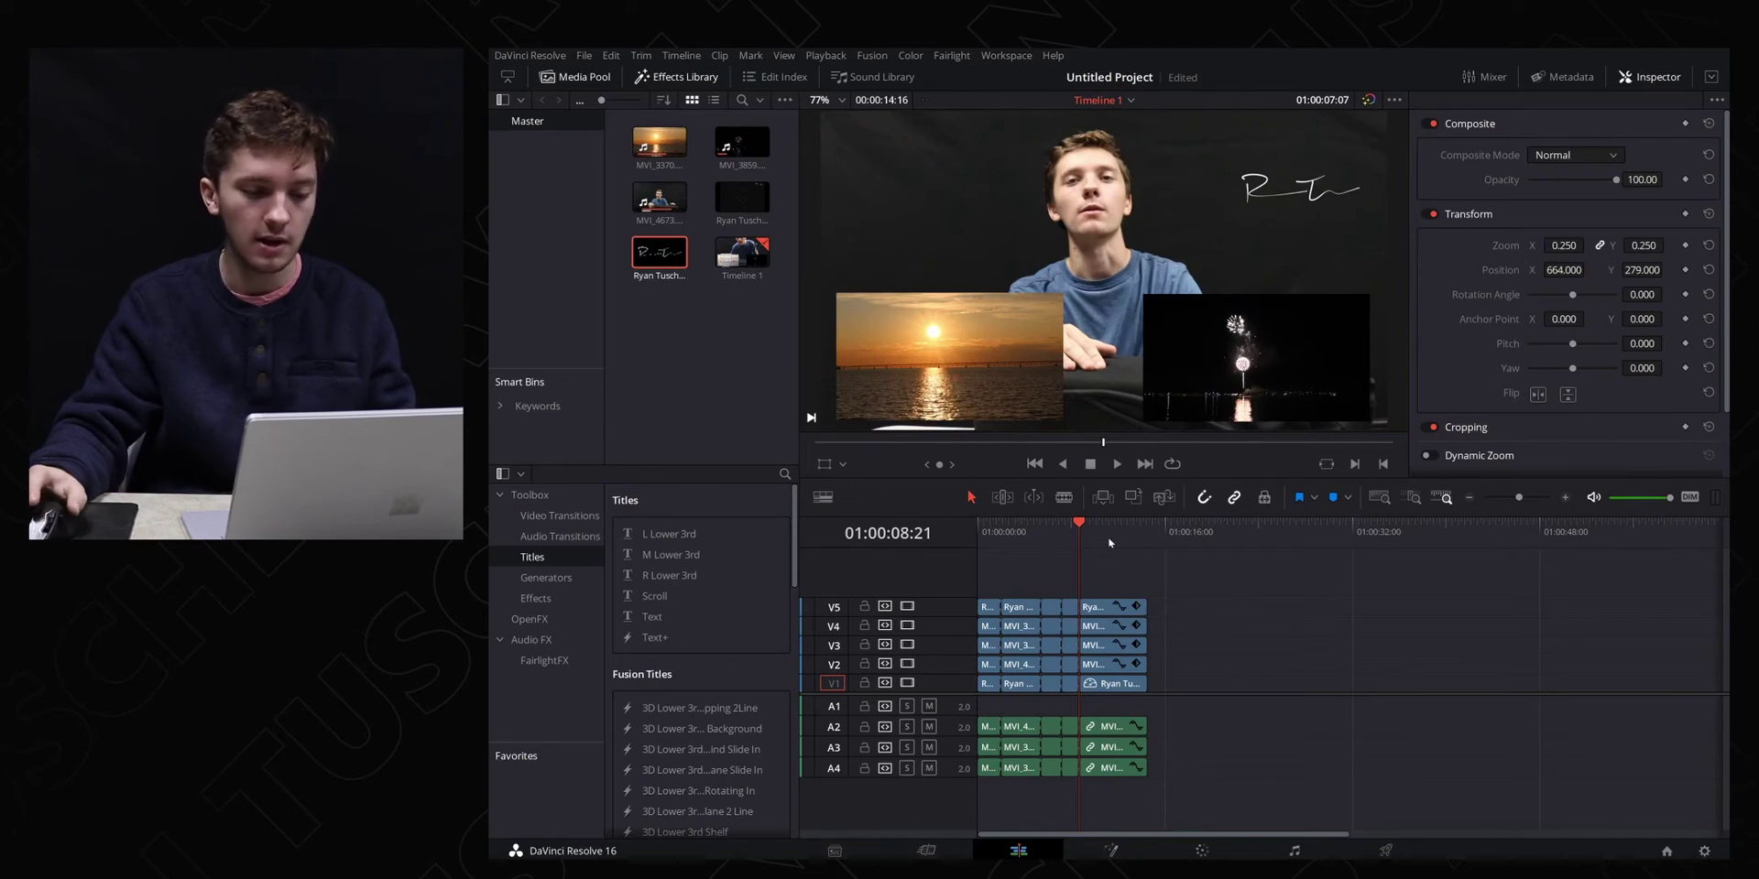
{"action": "left_click", "coordinate": [1110, 538]}
{"action": "key", "text": "ctrl+b"}
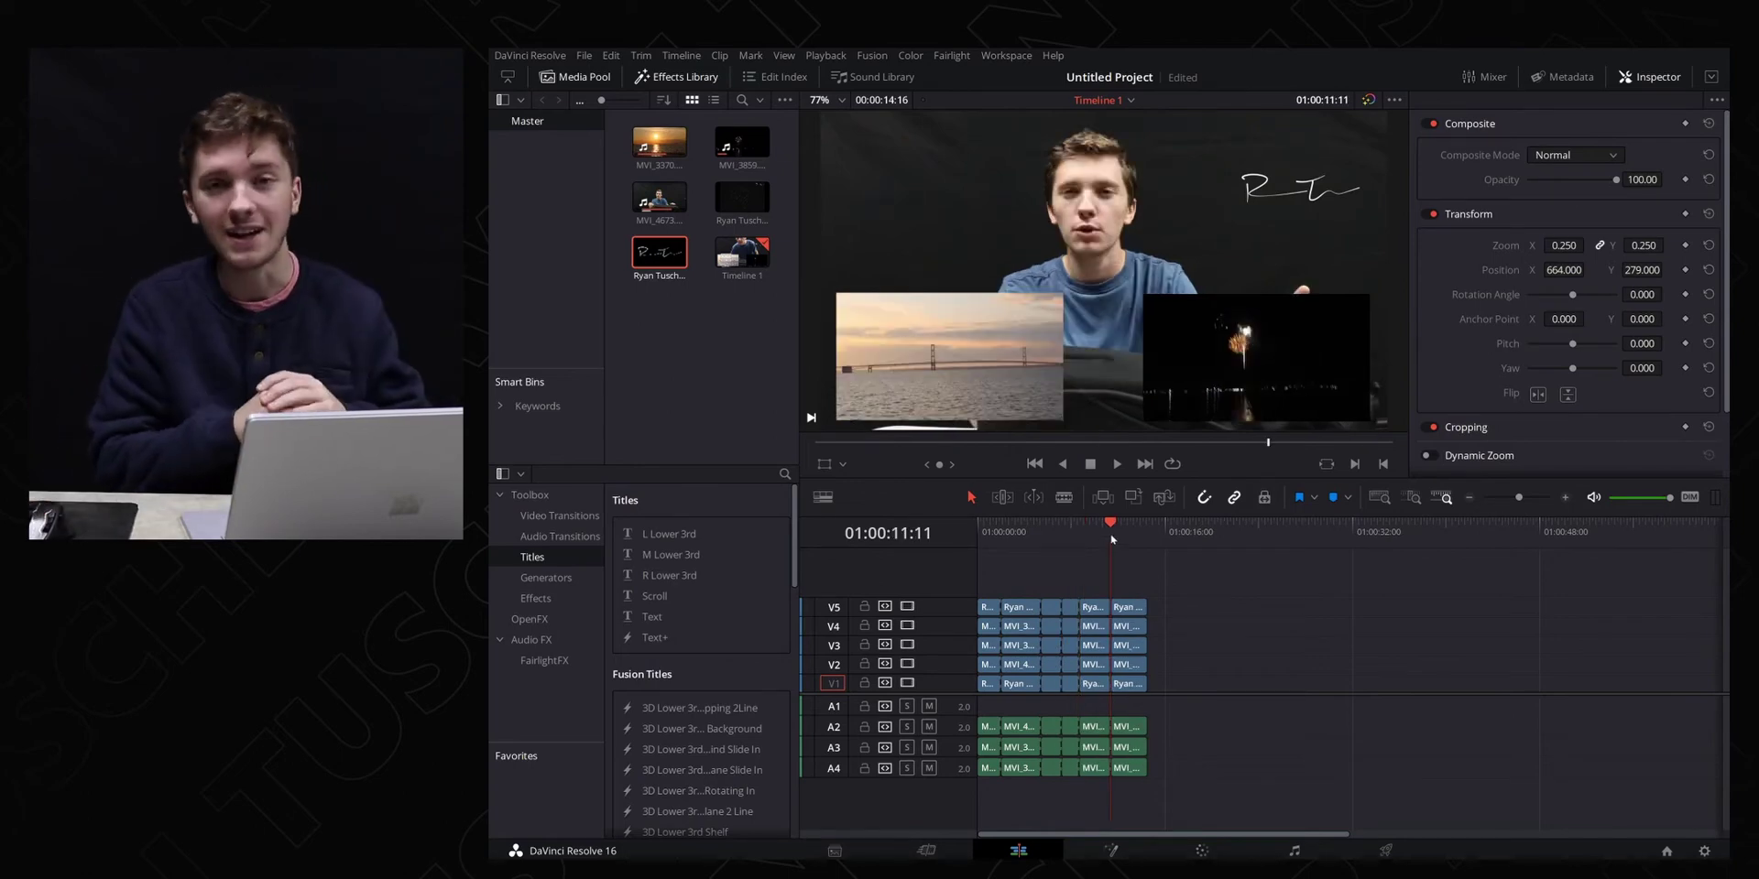